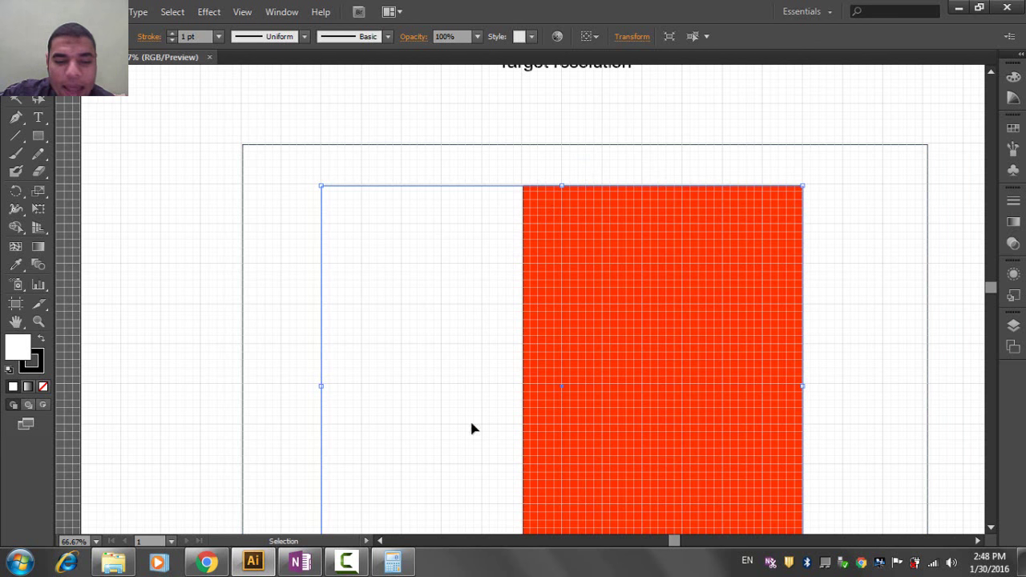
left_click(392, 563)
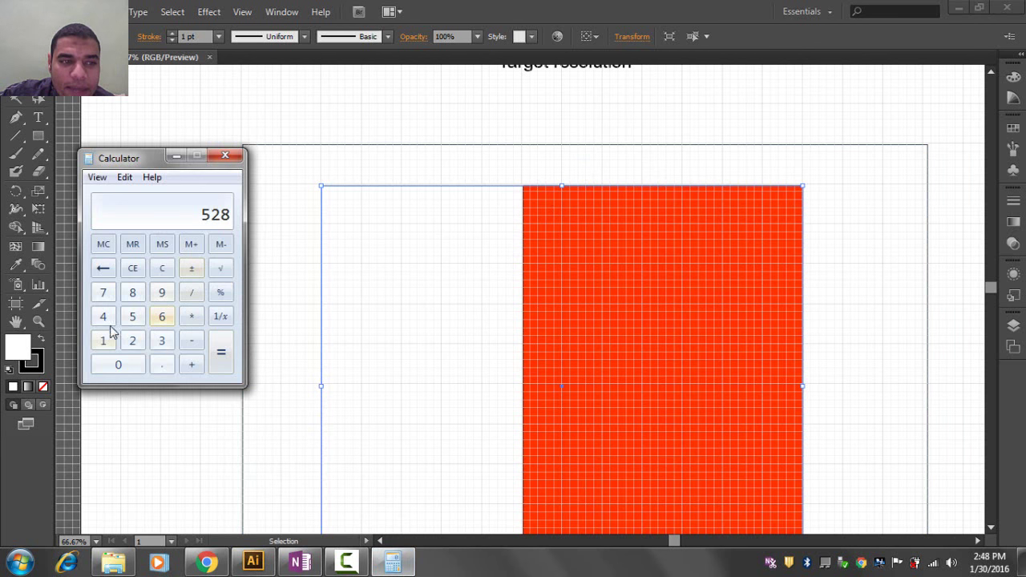
left_click(102, 293)
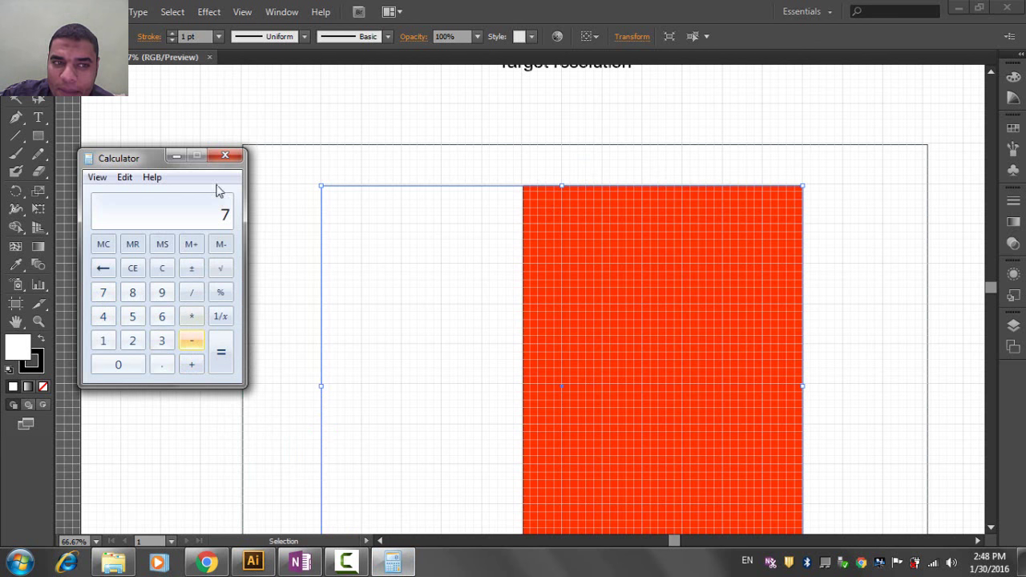
left_click(177, 156)
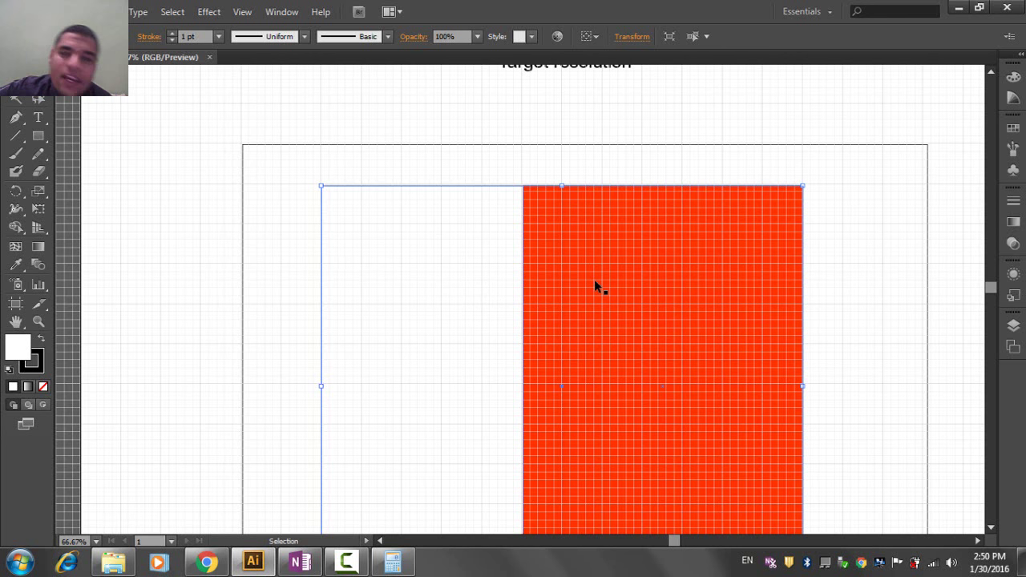
Shift the "Target resolution" label left along its line and extend its text to "Target resolution: 960 px".
scroll(585, 232, "up", 1)
left_click_drag(573, 93, 506, 95)
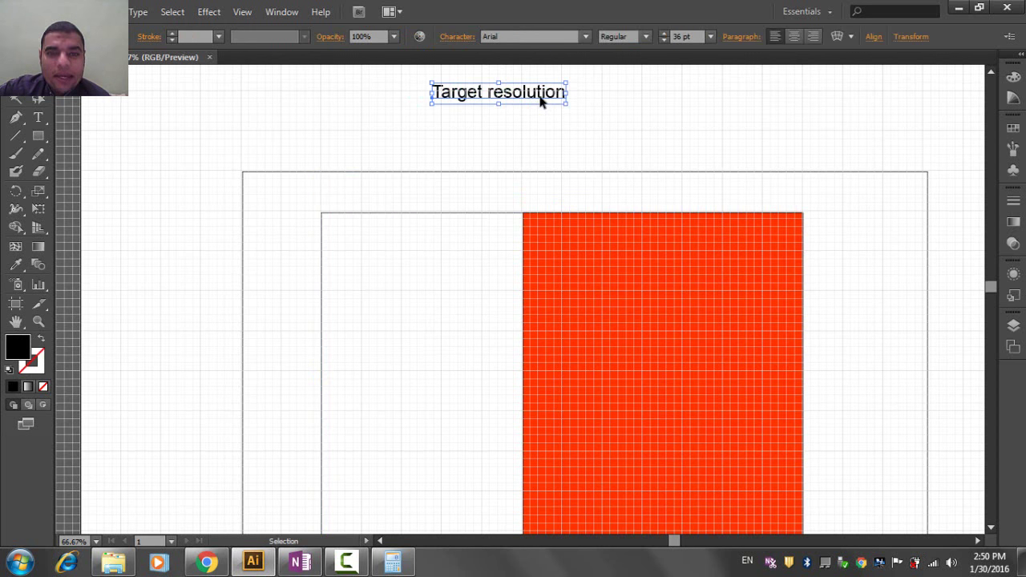
double_click(541, 98)
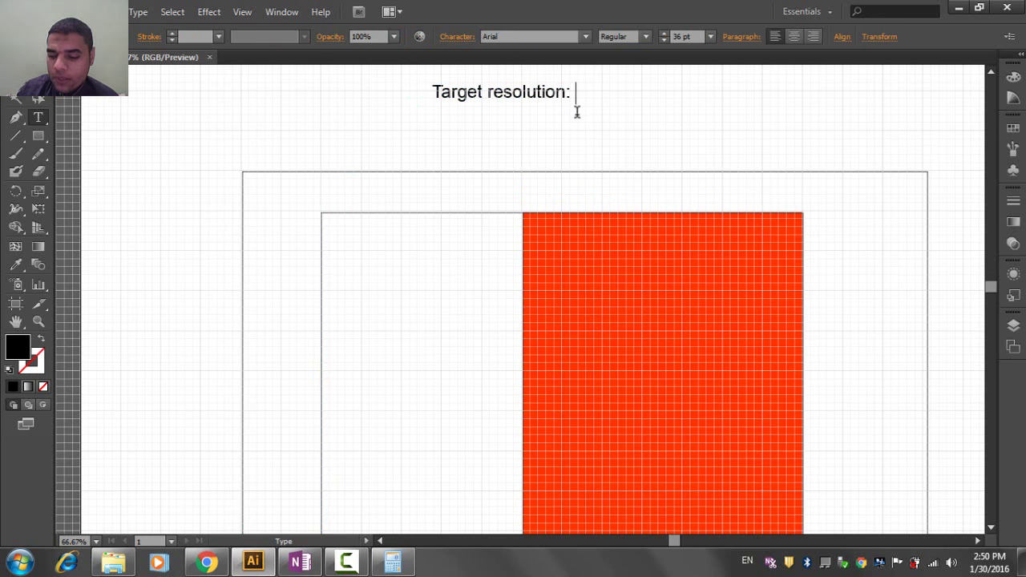
type("960 px")
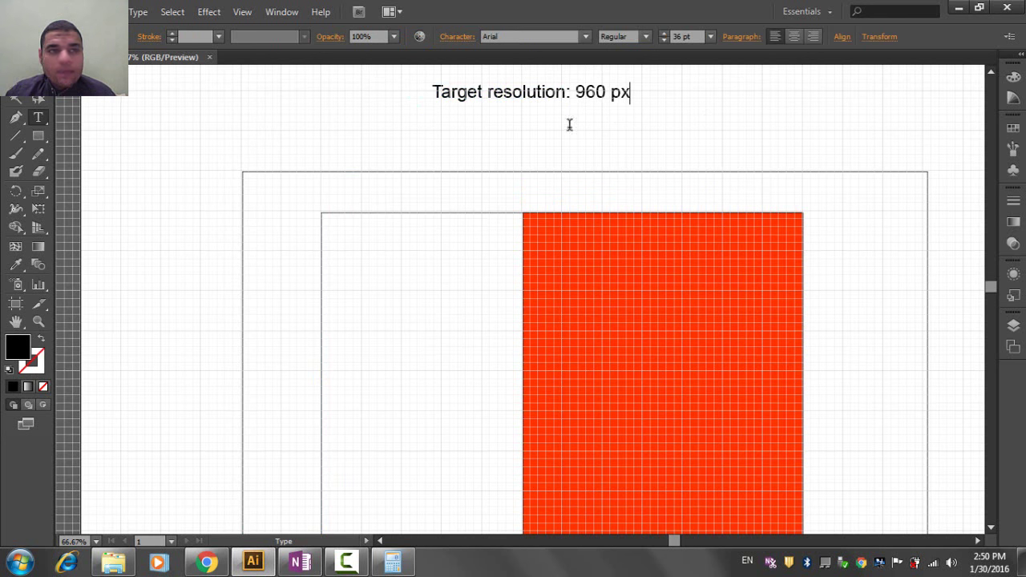
key("Escape")
Duplicate the red gridded rectangle and fill the copy with light green.
left_click(565, 257)
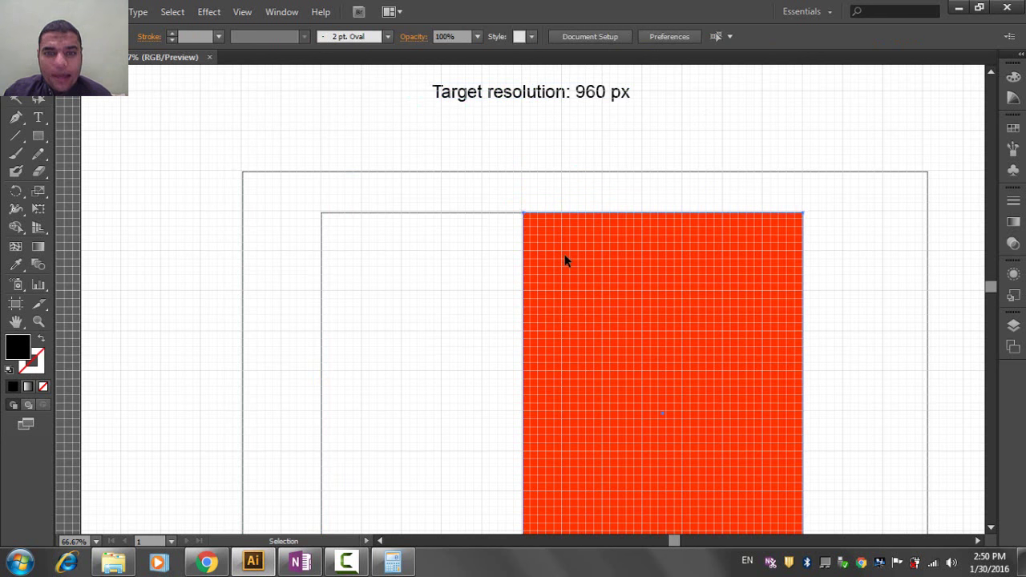
key("a")
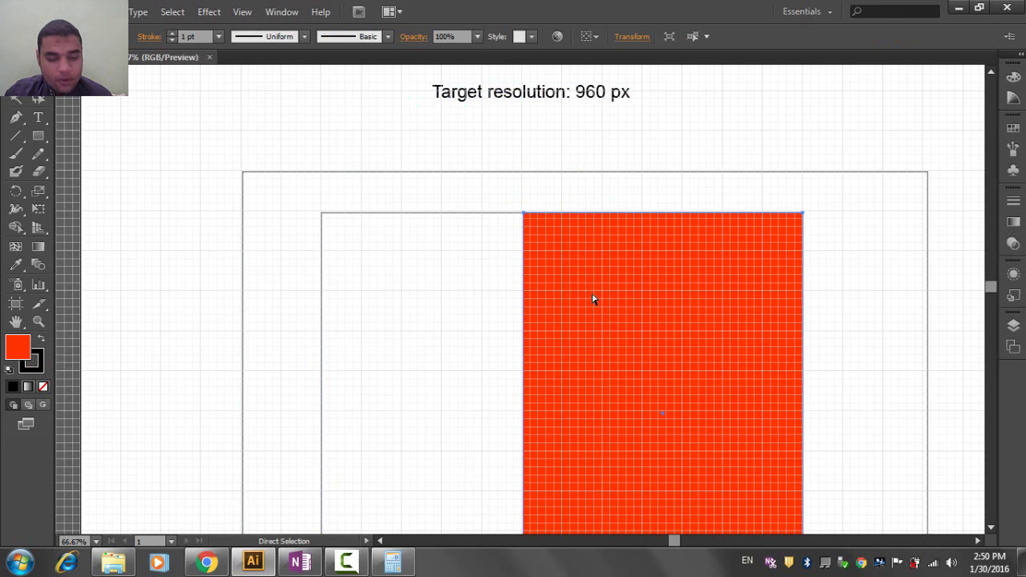
key("ctrl+c")
key("ctrl+v")
key("v")
left_click_drag(457, 176, 413, 230)
left_click(88, 36)
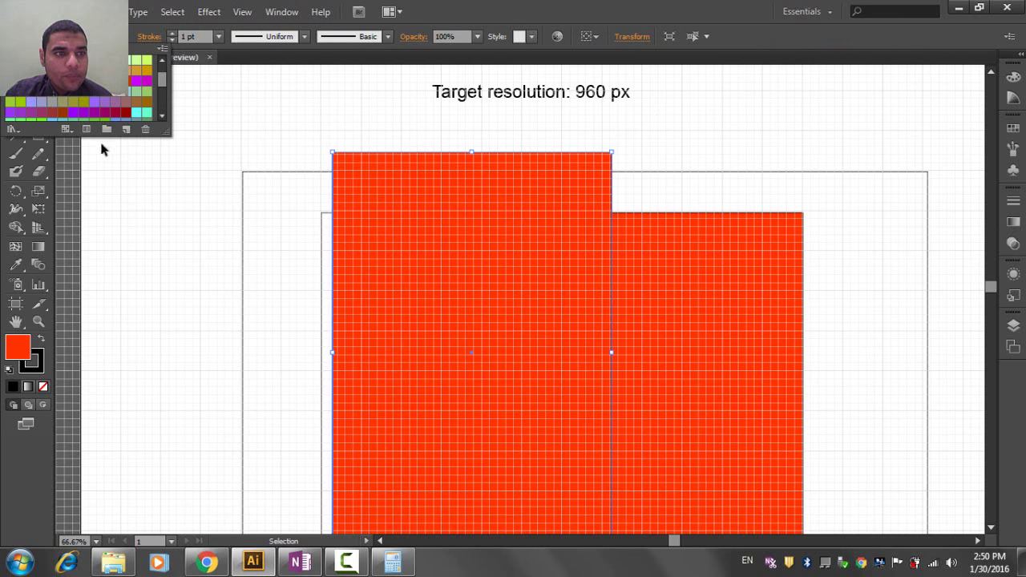
left_click(100, 100)
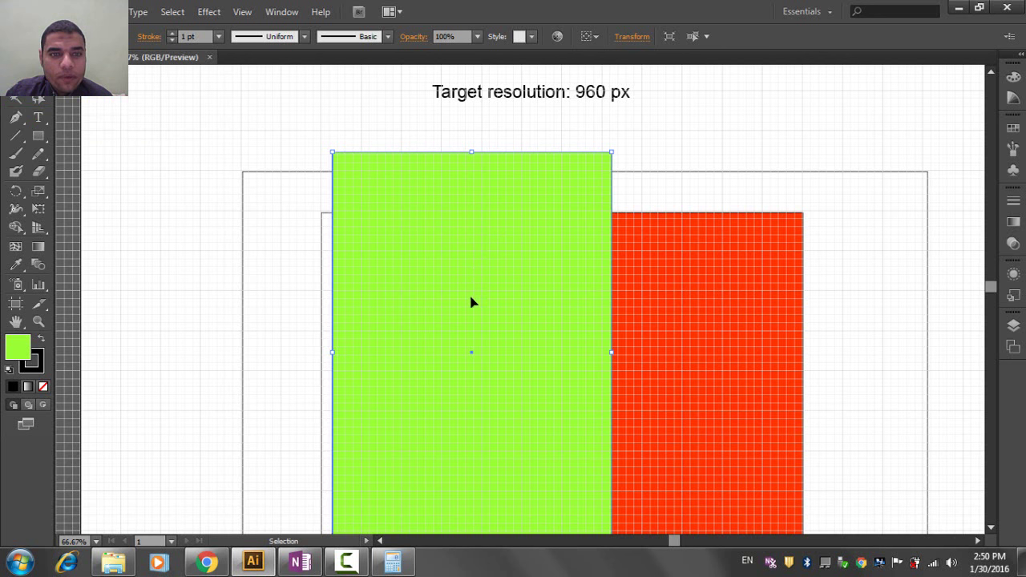
Move and narrow the green rectangle so it fills the empty part of the inner frame up to the red rectangle's left edge.
left_click_drag(613, 352, 562, 353)
left_click_drag(414, 247, 403, 314)
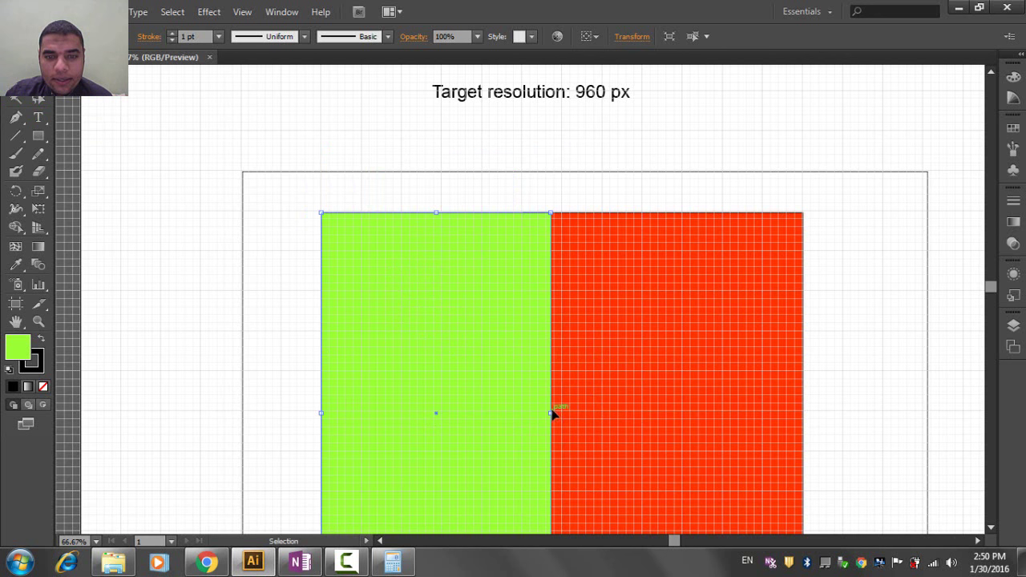
left_click_drag(551, 414, 523, 414)
left_click(531, 183)
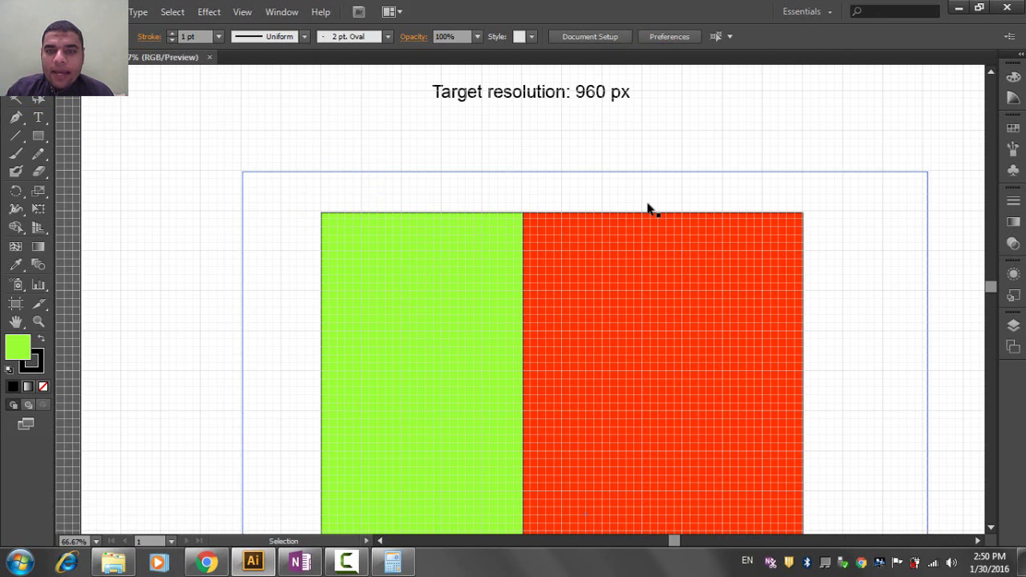
left_click(664, 256)
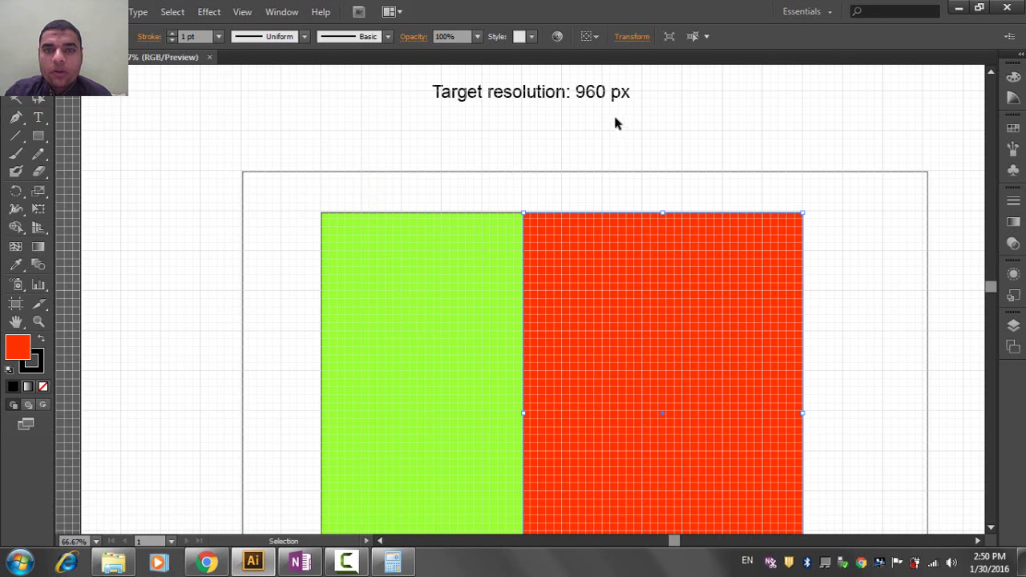
Move the "Target resolution" label above the red rectangle and replace its text with "528 px".
left_click(598, 96)
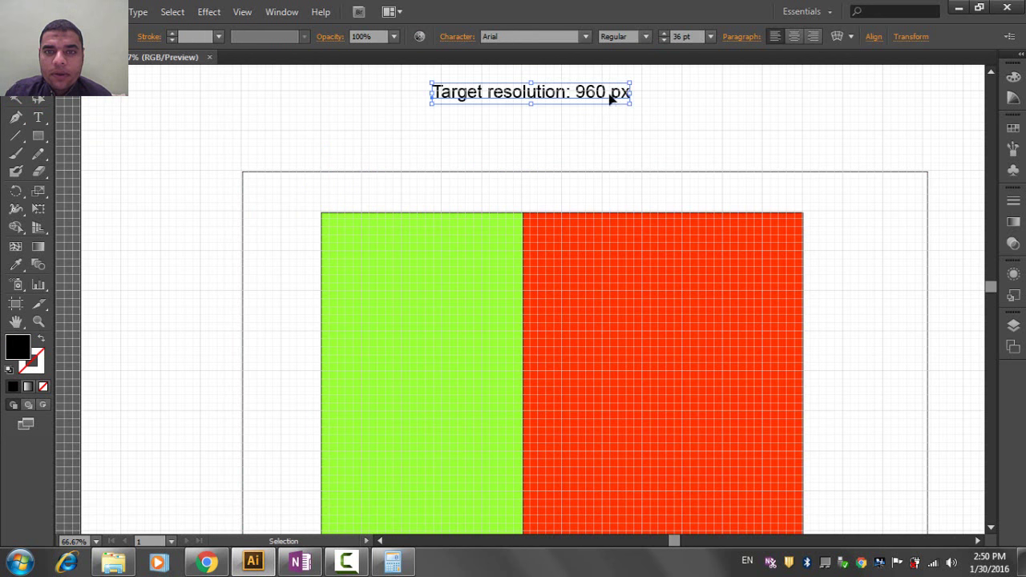
left_click_drag(611, 99, 713, 152)
triple_click(685, 153)
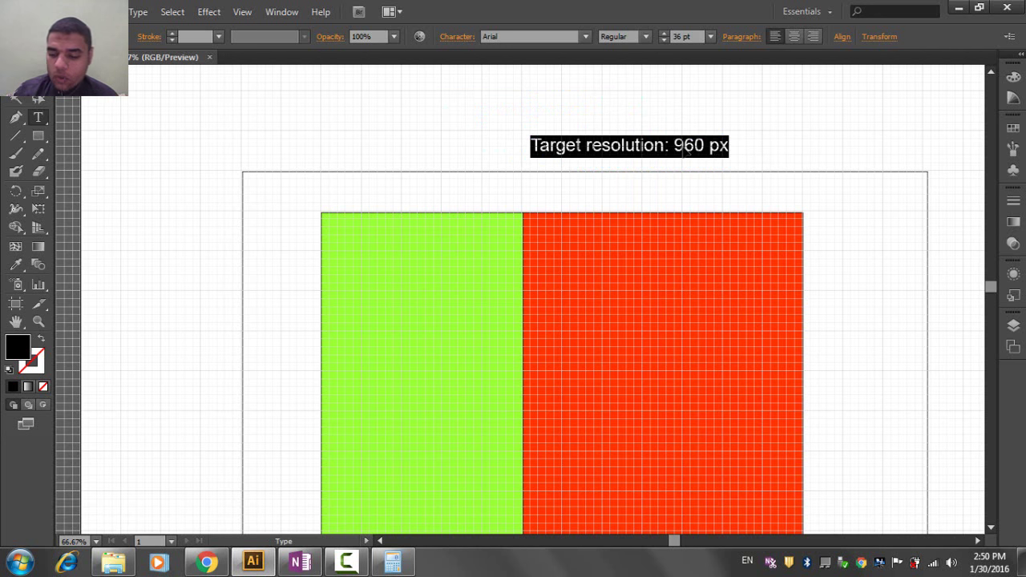
type("528")
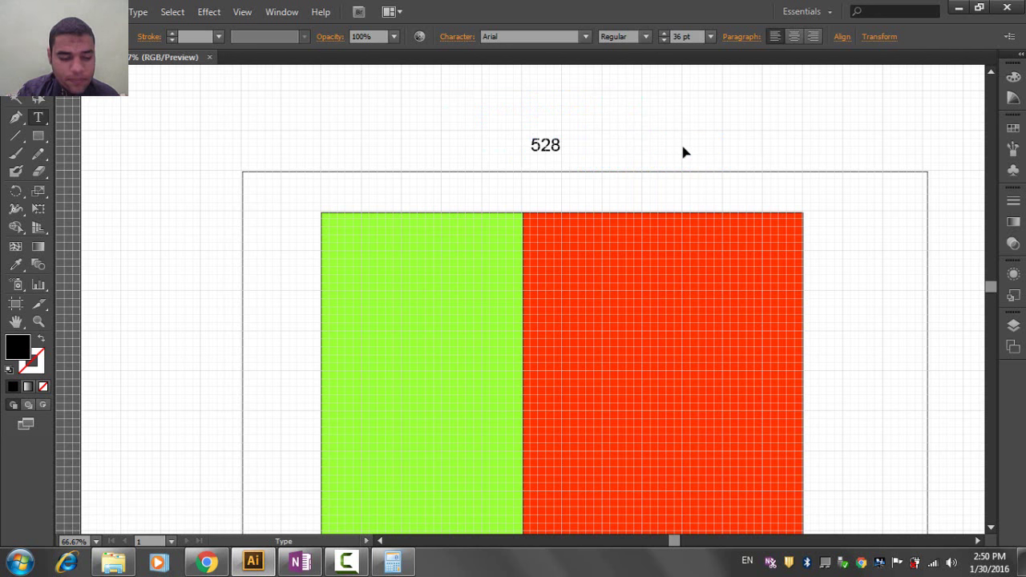
type(" px")
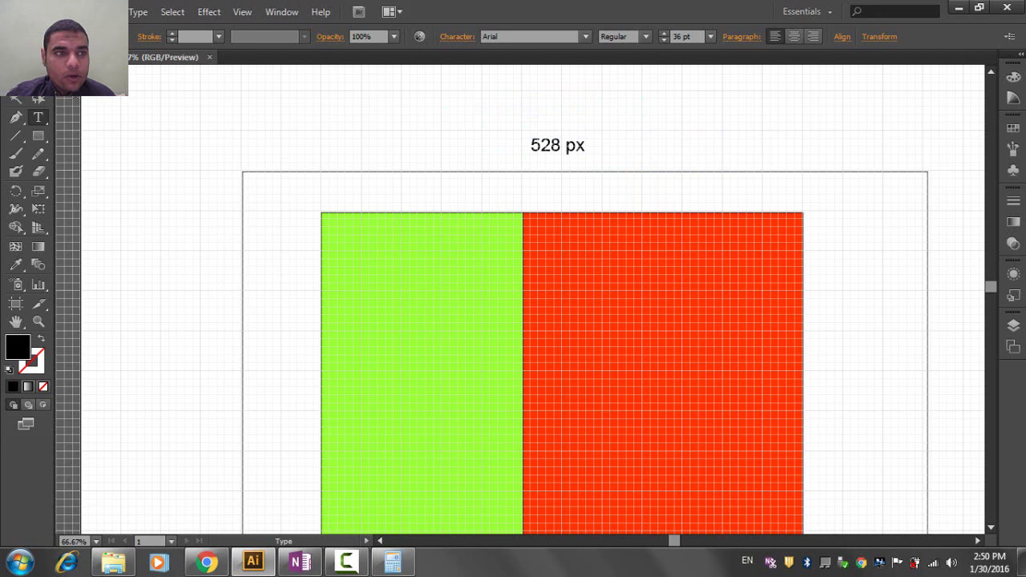
key("Escape")
left_click_drag(569, 144, 665, 154)
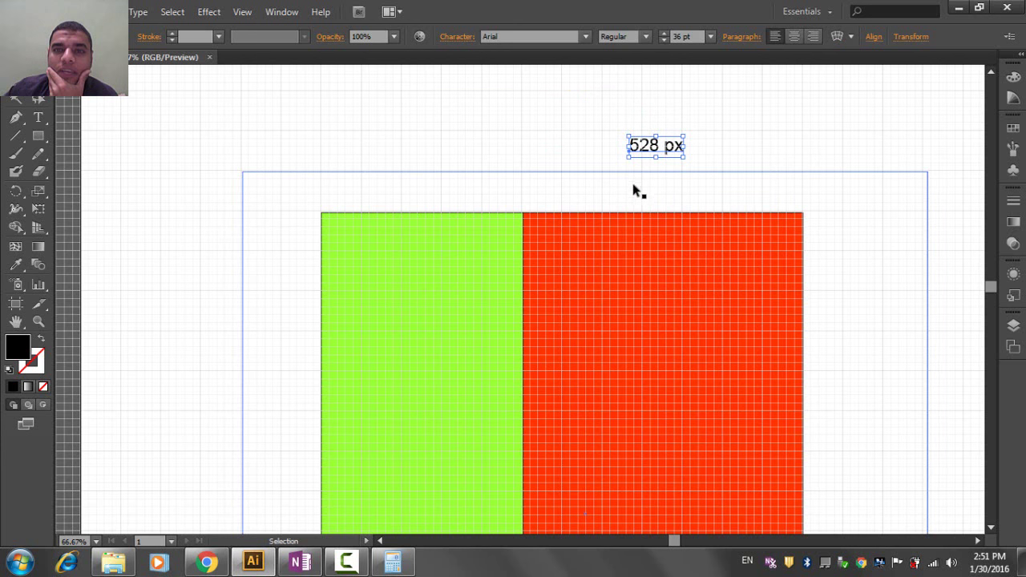
Switch to Calculator, multiply 735 by 16, and minimize the calculator again.
left_click(394, 559)
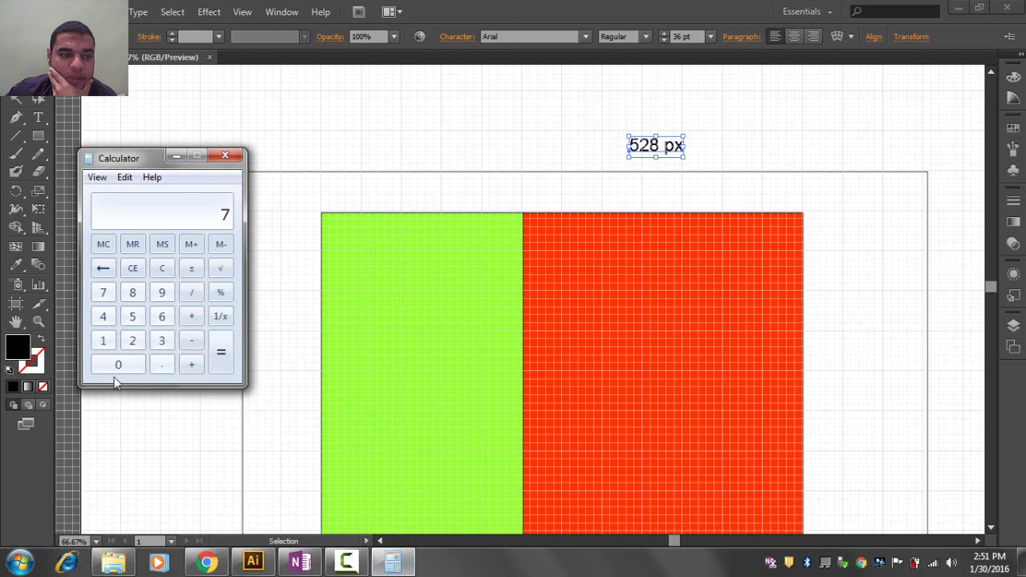
left_click(161, 341)
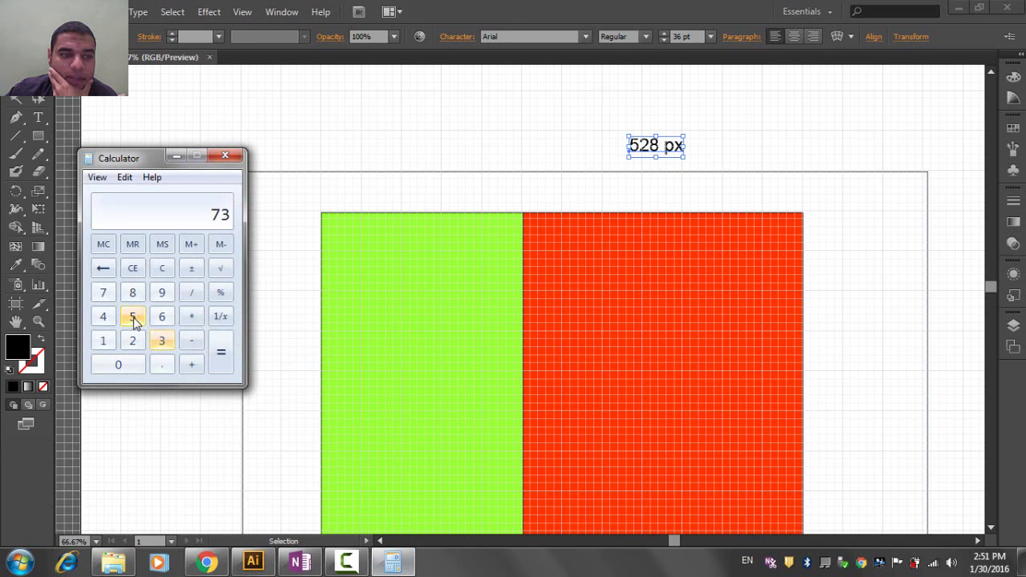
left_click(132, 316)
left_click(191, 316)
left_click(104, 341)
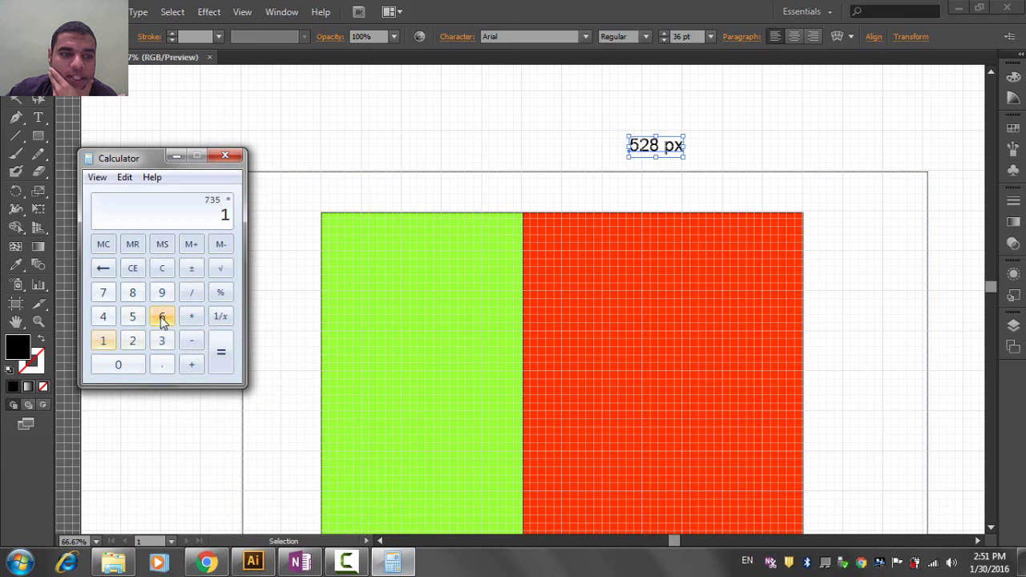
left_click(161, 317)
left_click(222, 353)
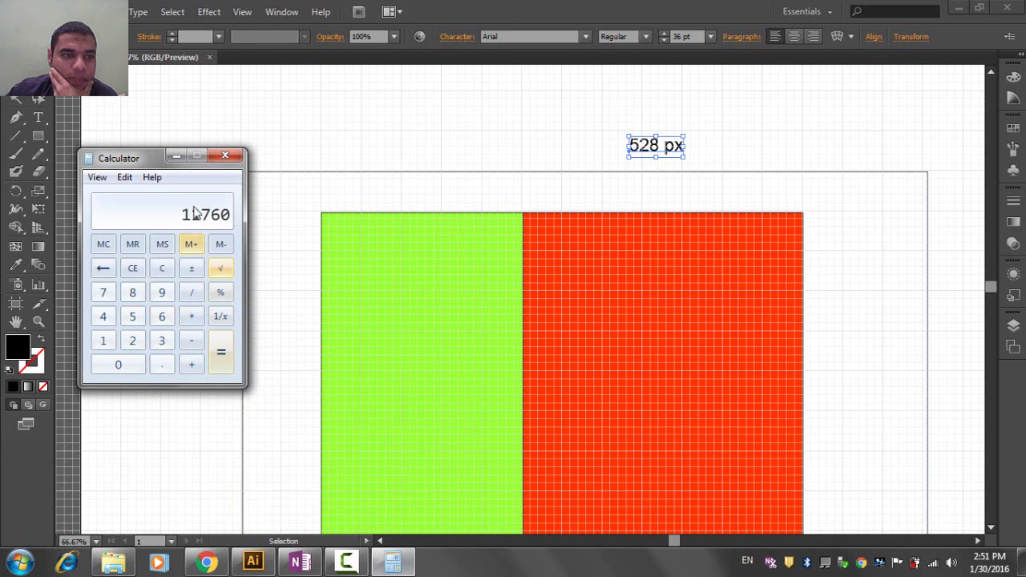
left_click(177, 156)
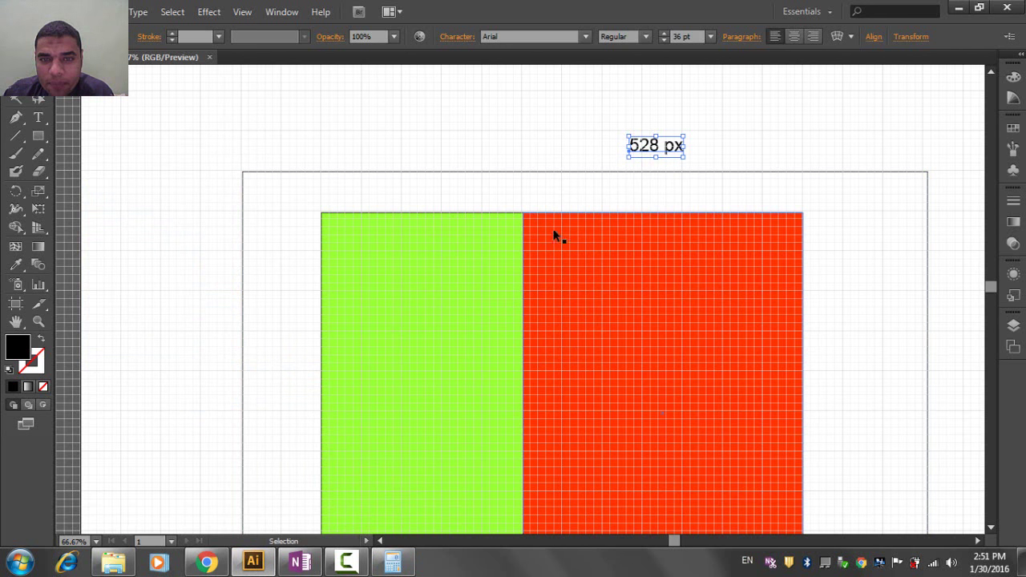
Change the text of the label above the red rectangle to "560px".
double_click(652, 150)
type("560")
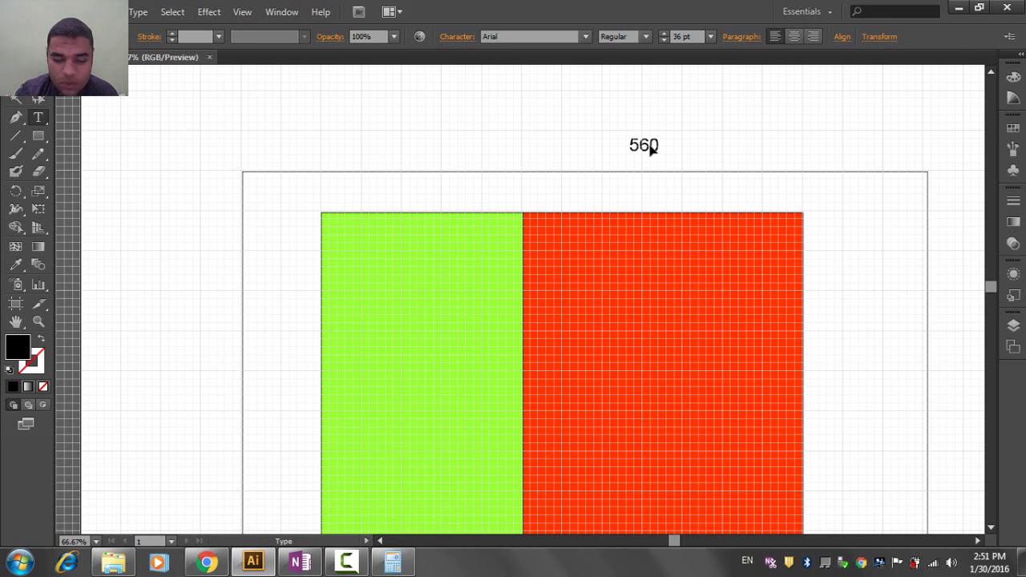
type("px")
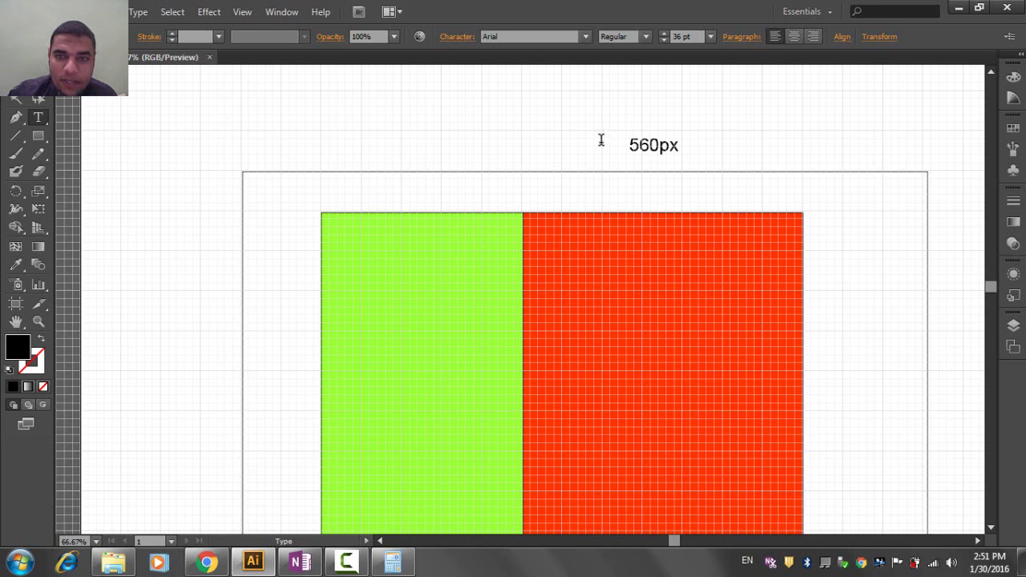
key("Home")
key("Escape")
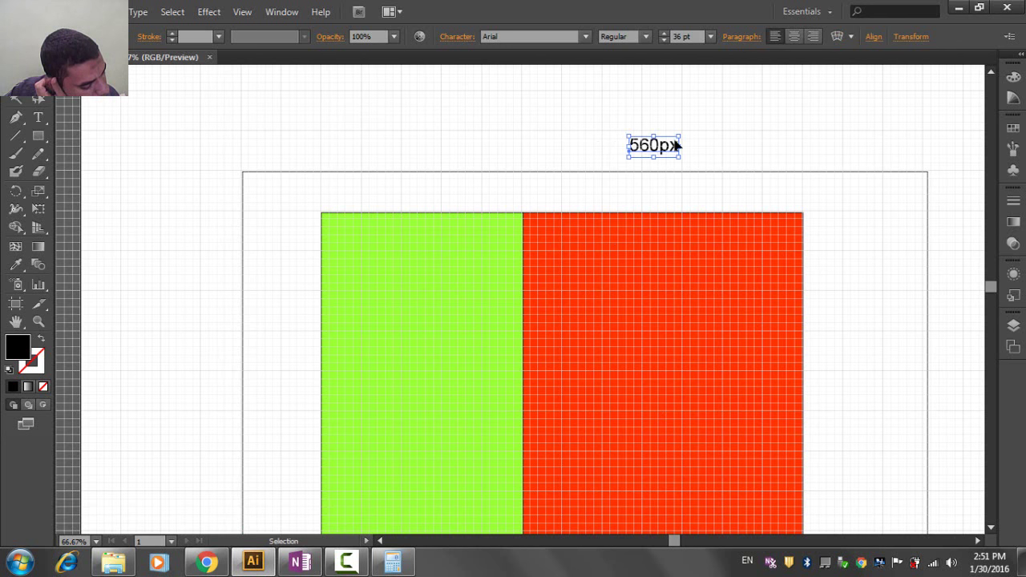
left_click(733, 160)
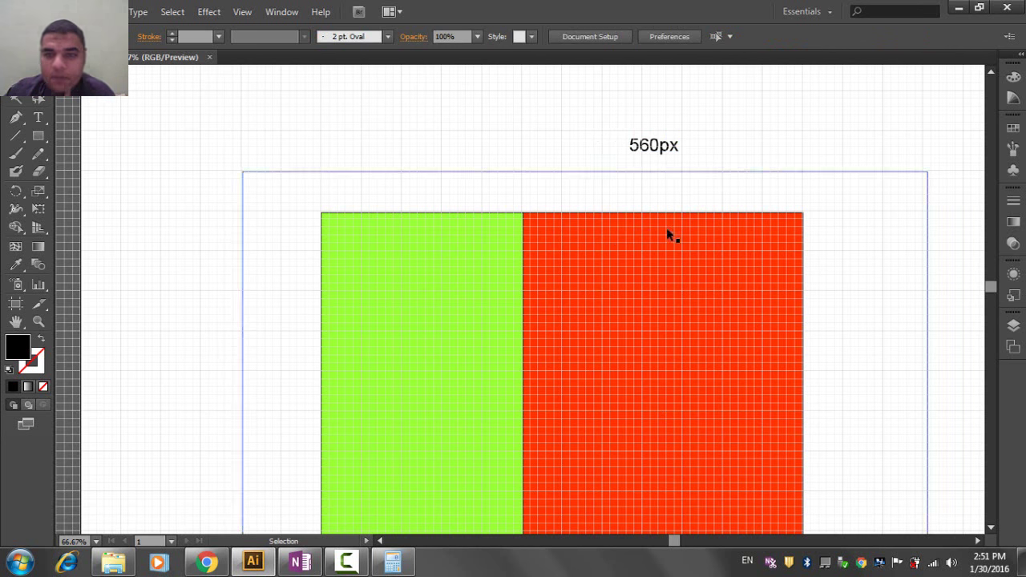
Set the red rectangle's width to 560 px.
left_click(743, 239)
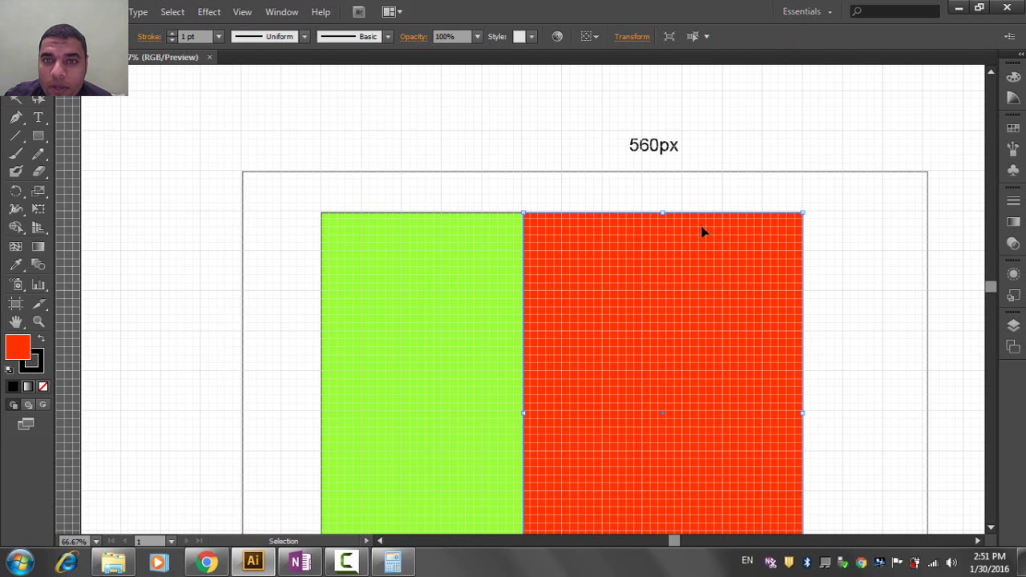
left_click(624, 37)
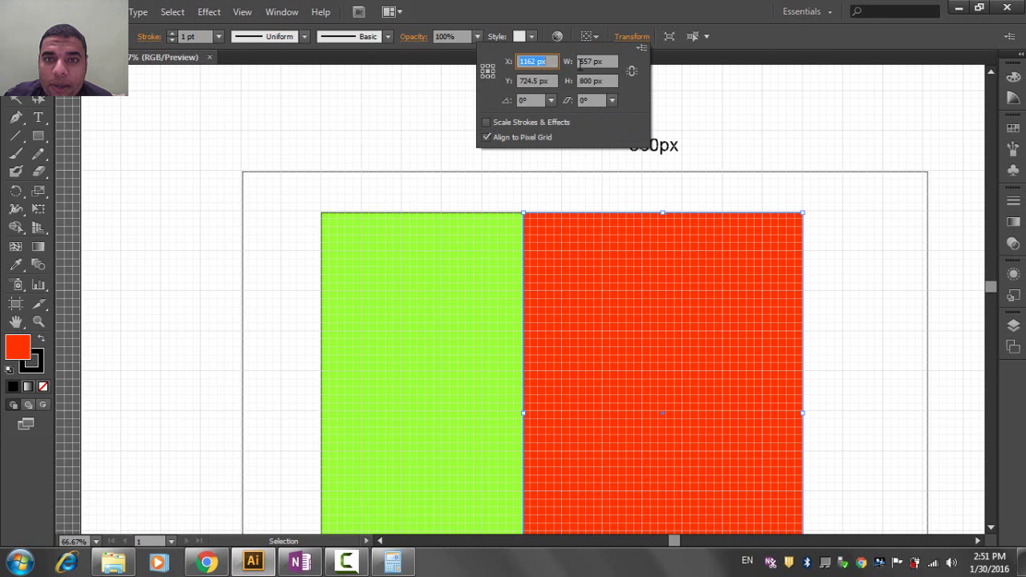
left_click(587, 62)
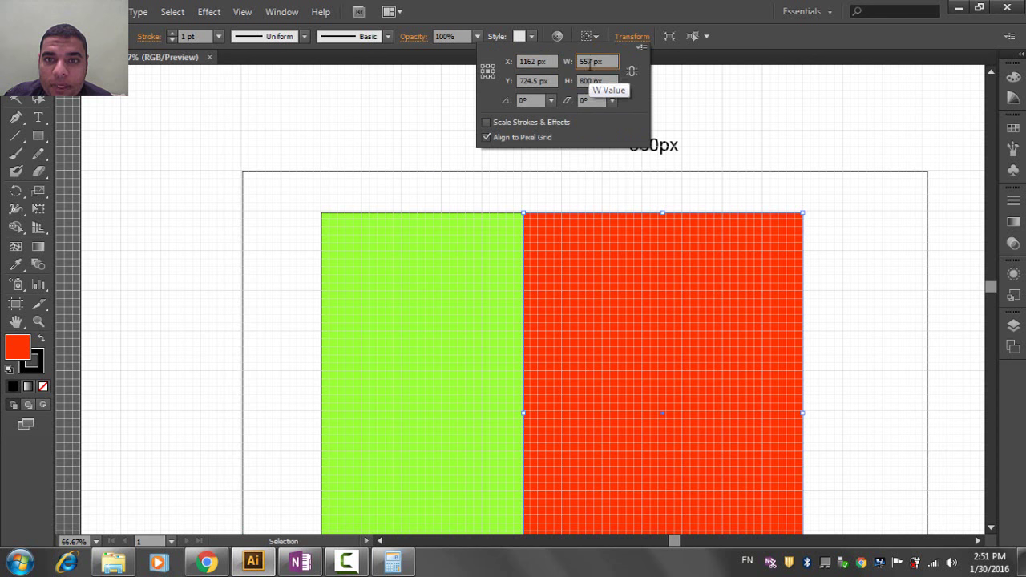
double_click(590, 63)
type("560")
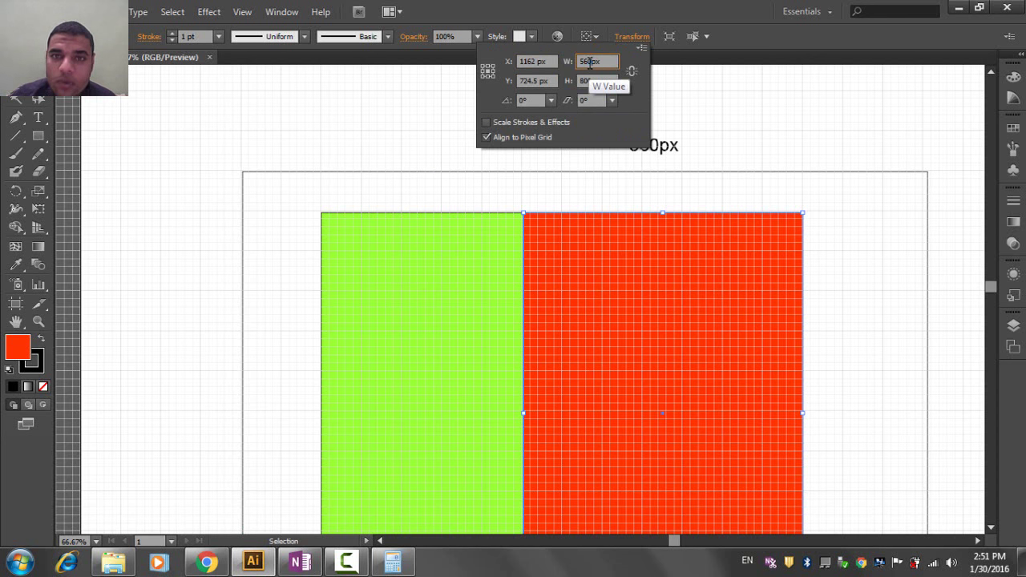
key("Return")
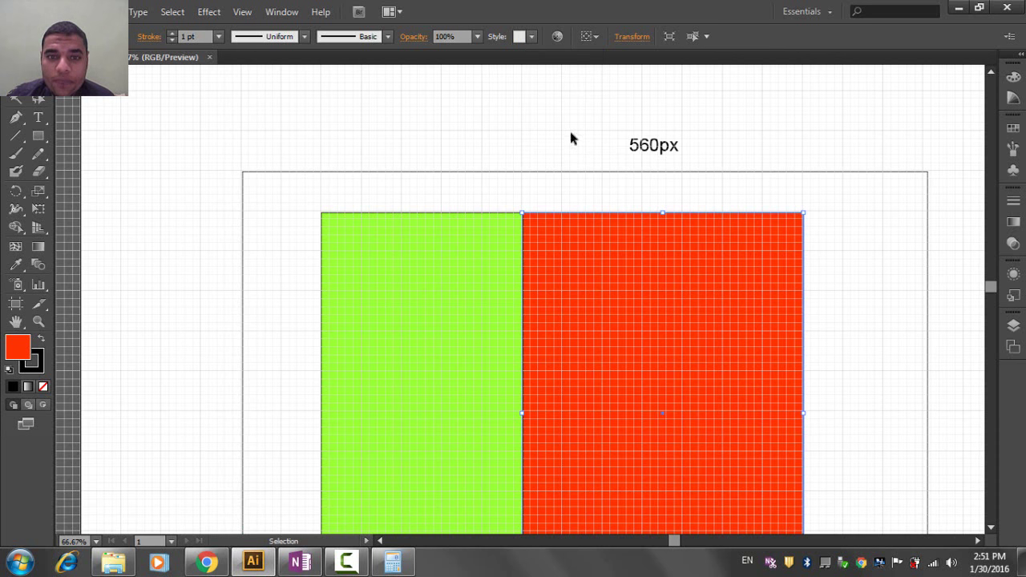
Nudge the "560px" label slightly down and right, closer to the outer frame above the red rectangle.
left_click(458, 254)
scroll(642, 168, "up", 1)
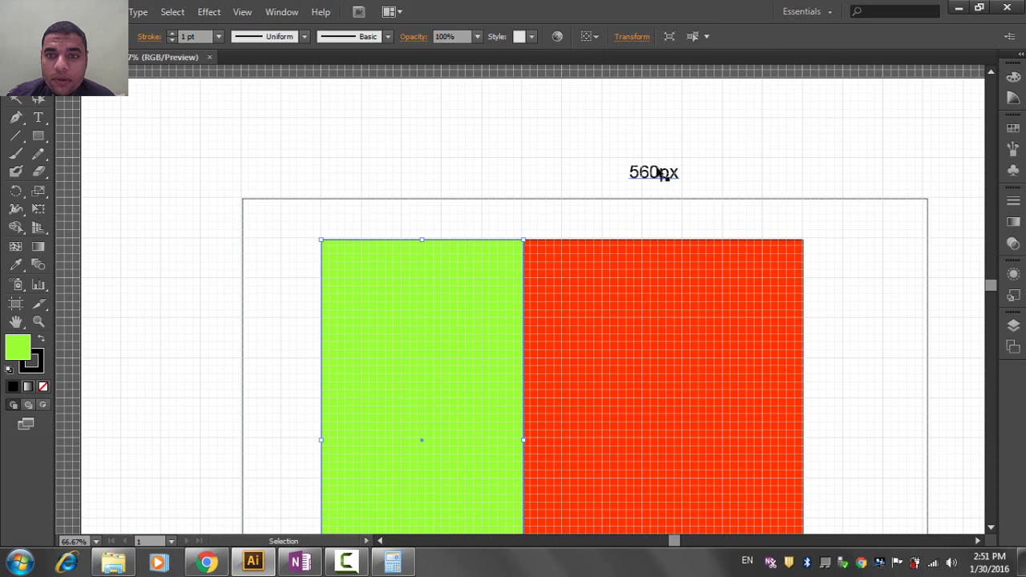
left_click_drag(659, 171, 672, 187)
Duplicate the "560px" label, place the copy above the two rectangles and change its text to "960 px".
key("ctrl+c")
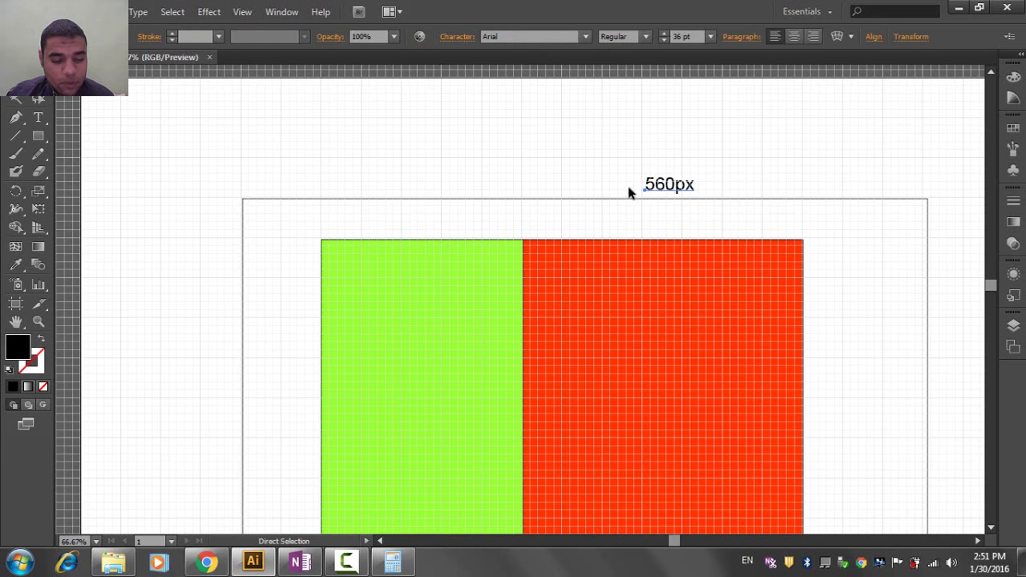
key("ctrl+v")
left_click_drag(519, 296, 529, 131)
double_click(525, 134)
double_click(523, 133)
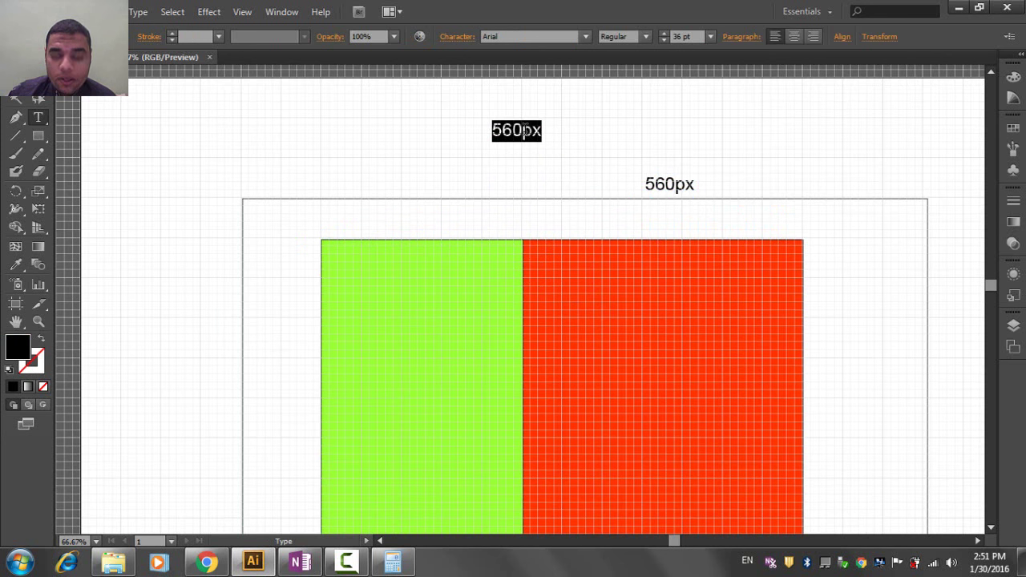
type("960")
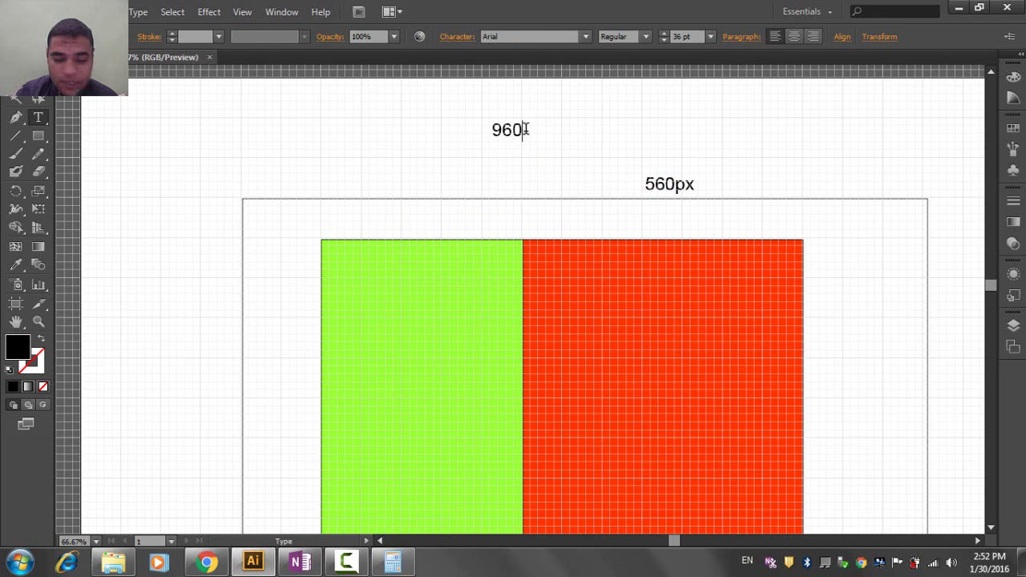
type(" px")
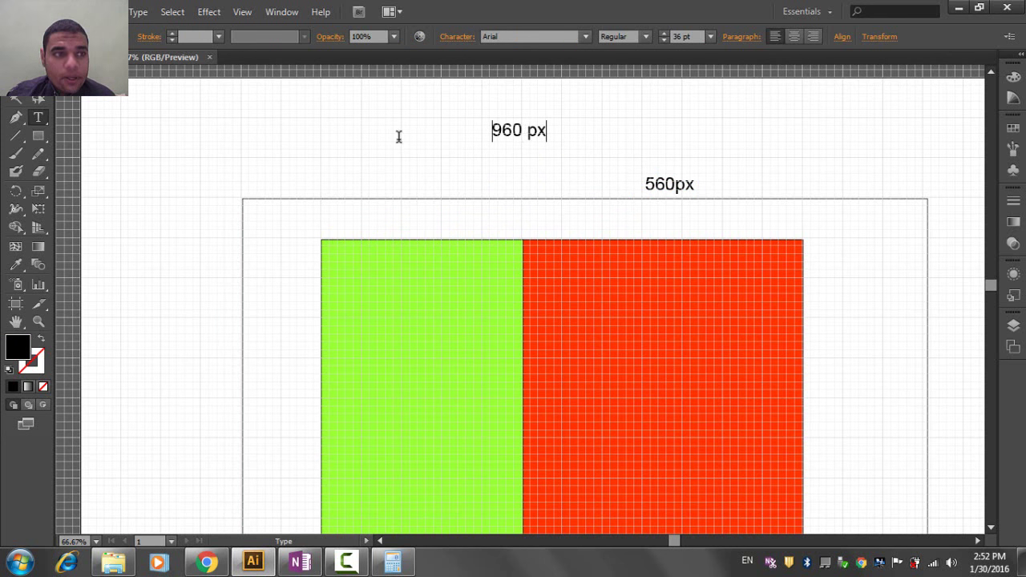
key("Escape")
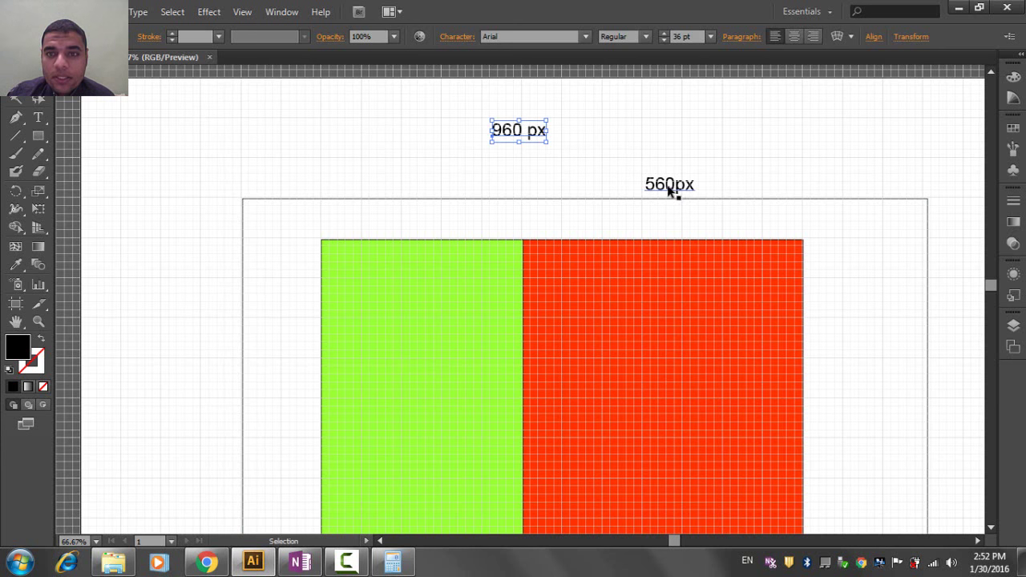
Switch to Calculator and subtract 56 from 960.
left_click(393, 565)
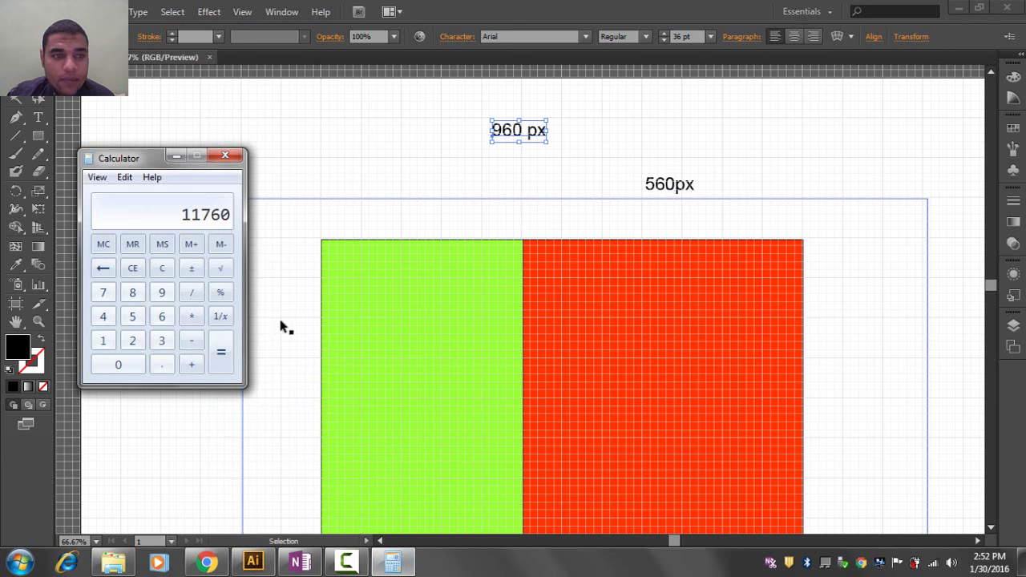
left_click(162, 292)
left_click(162, 316)
left_click(129, 365)
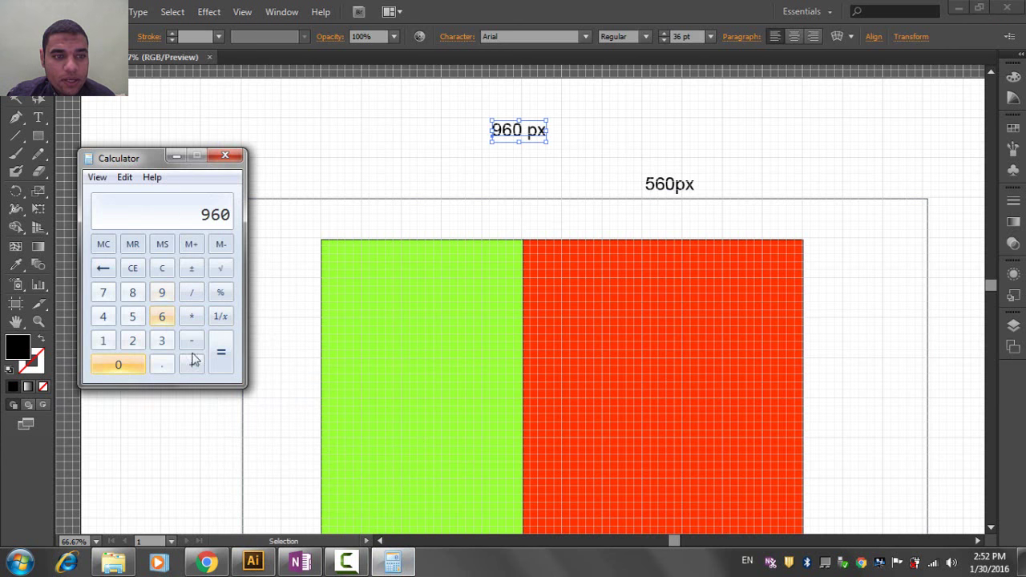
left_click(192, 342)
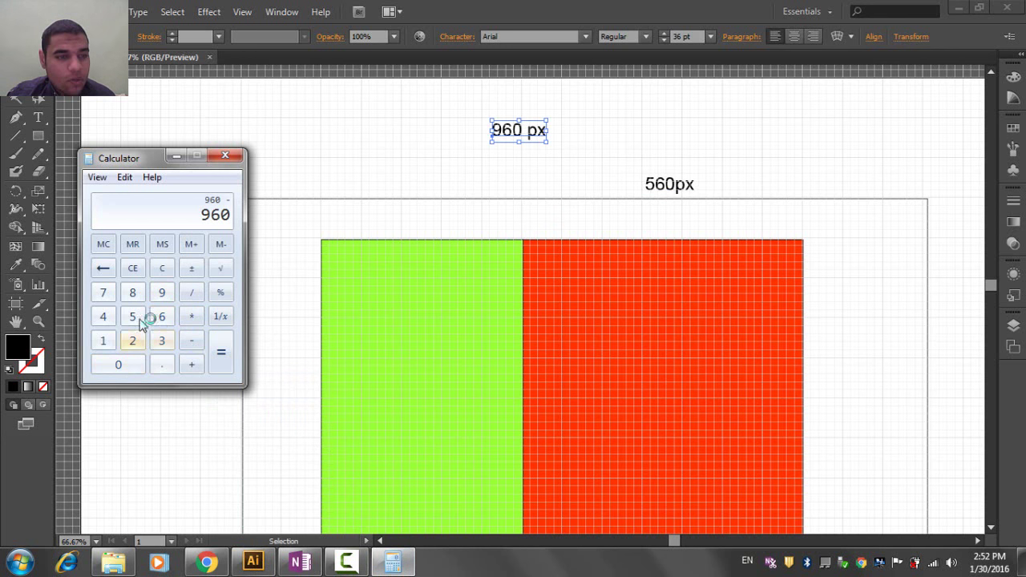
left_click(132, 317)
left_click(162, 317)
left_click(221, 353)
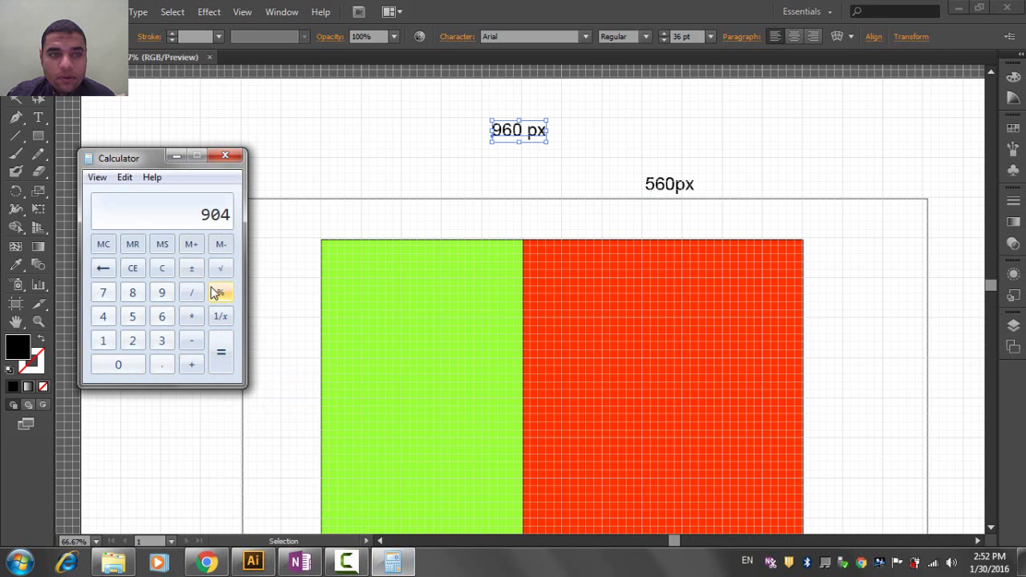
Subtract 560 from 960 in the calculator and minimize it.
left_click(162, 293)
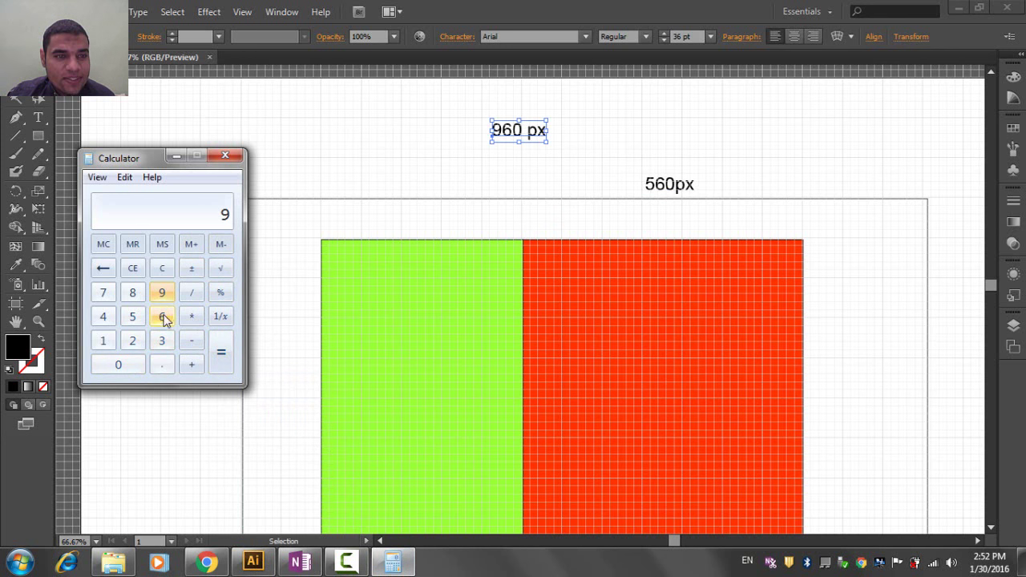
left_click(162, 317)
left_click(128, 368)
left_click(192, 342)
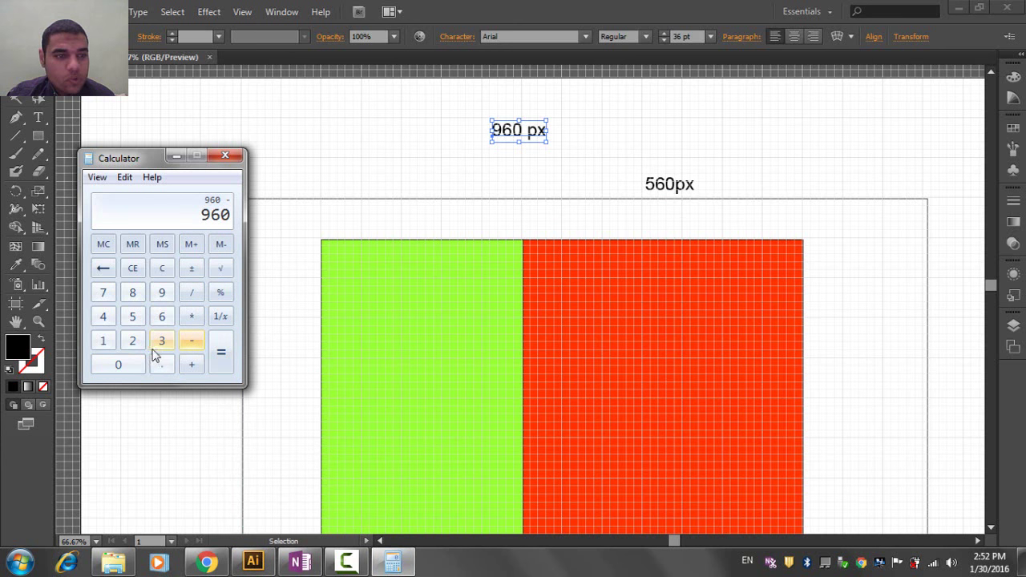
left_click(132, 316)
left_click(162, 317)
left_click(138, 367)
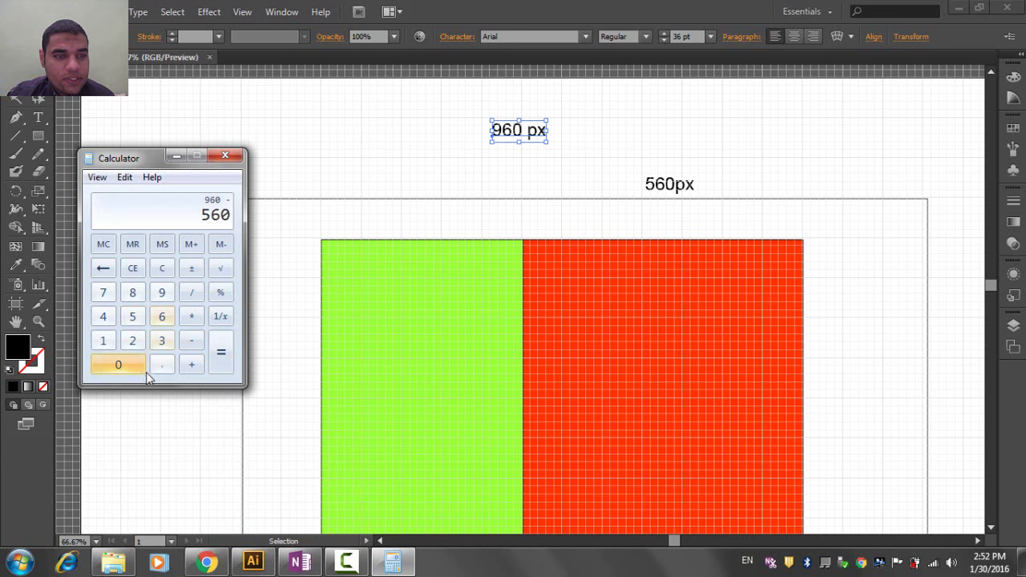
left_click(221, 356)
left_click(177, 156)
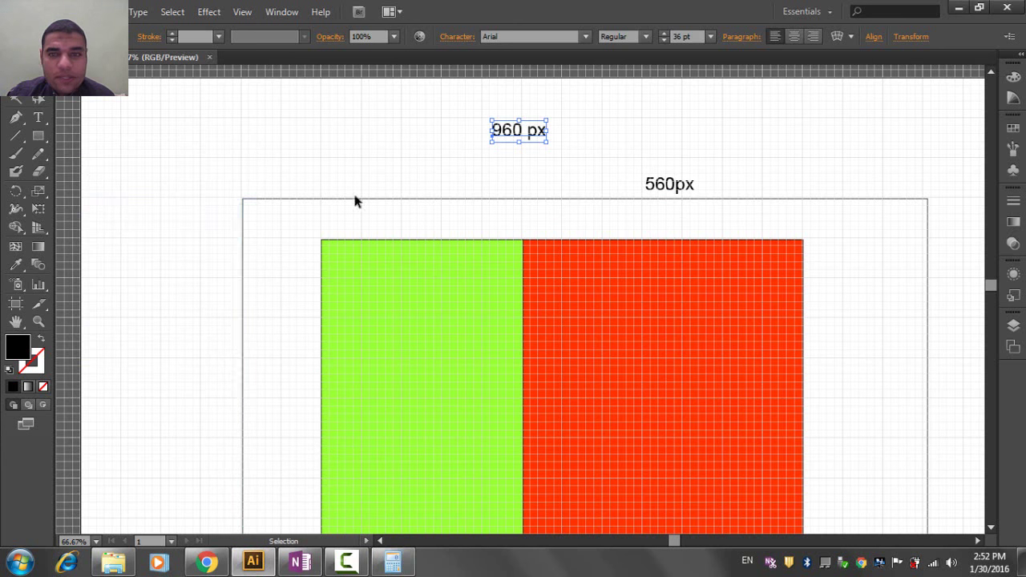
Duplicate the "560px" label above the green rectangle and change the copy's text to "400 px".
left_click(673, 196)
left_click_drag(673, 196, 383, 169)
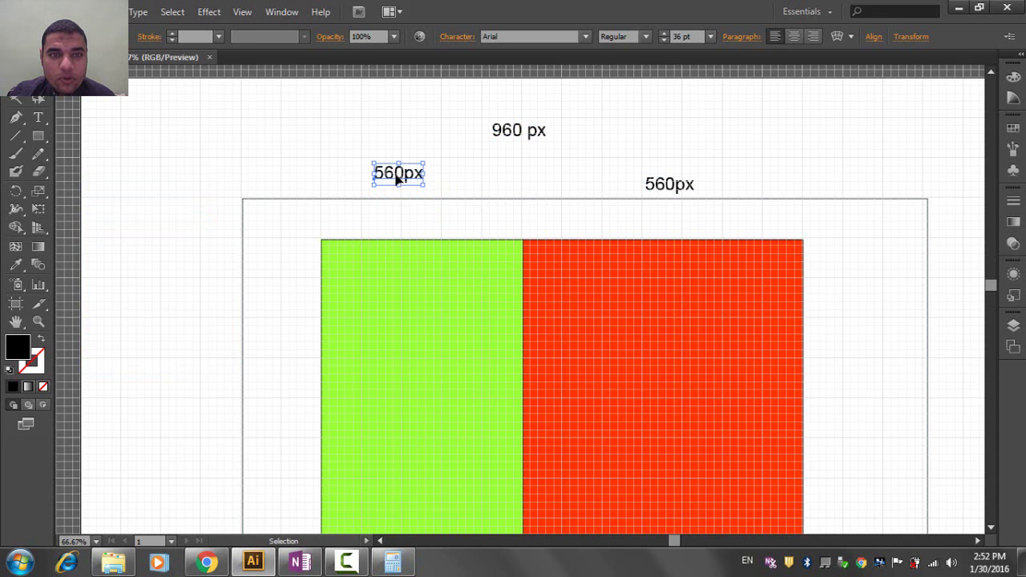
double_click(398, 176)
type("400")
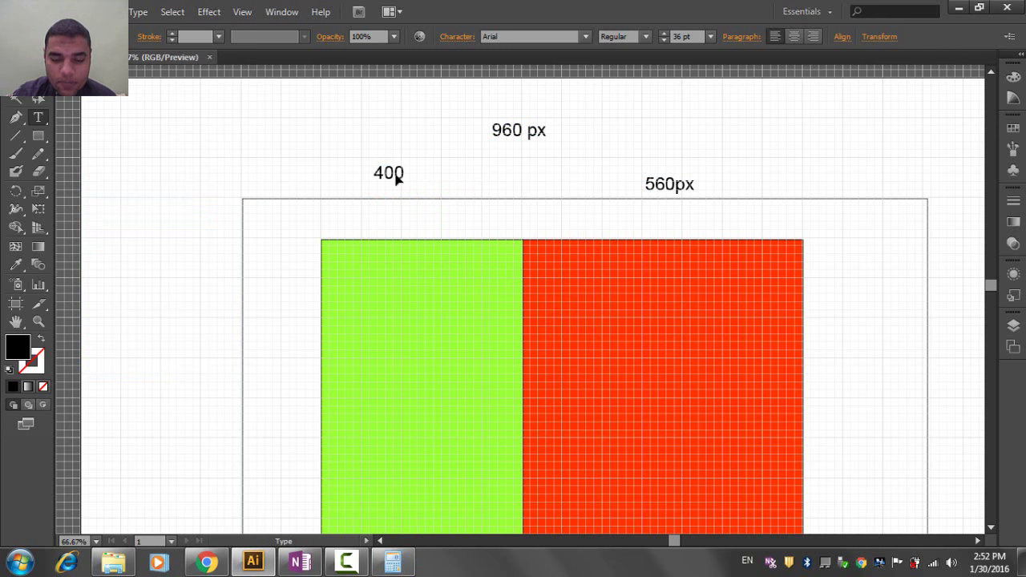
type(" px")
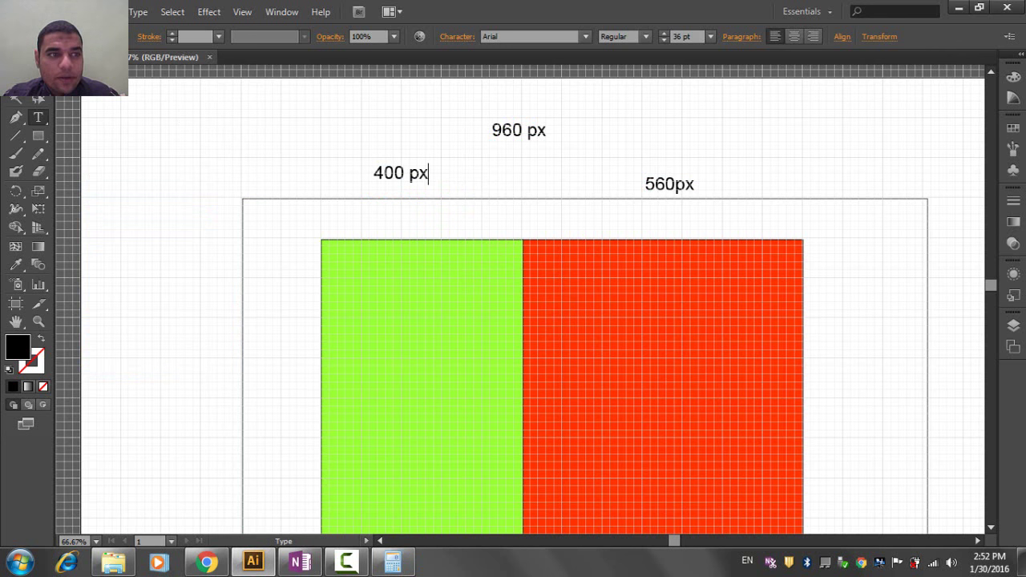
key("Escape")
Set the green rectangle's width to 400 px and deselect it.
left_click(389, 344)
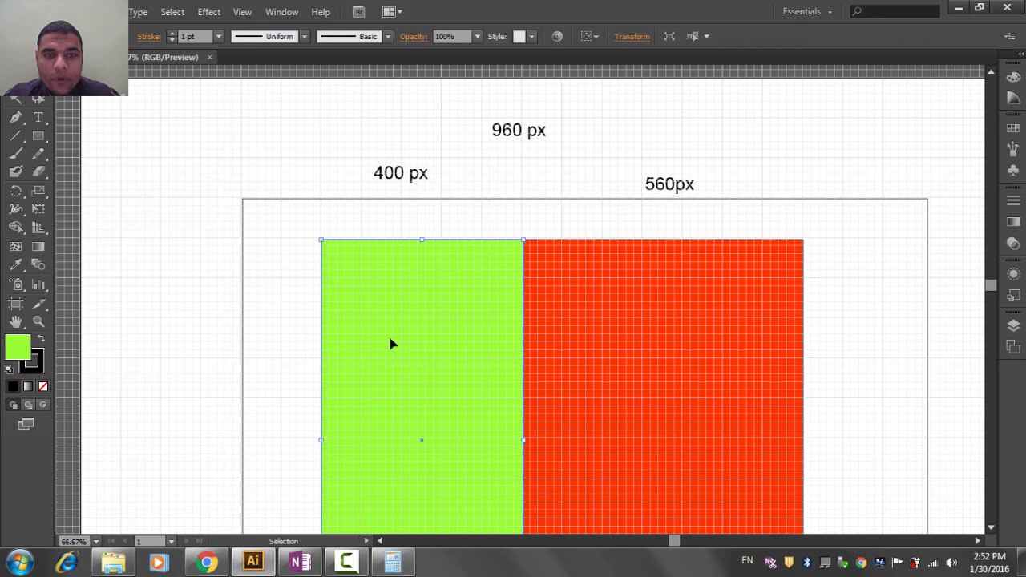
left_click(632, 37)
double_click(586, 61)
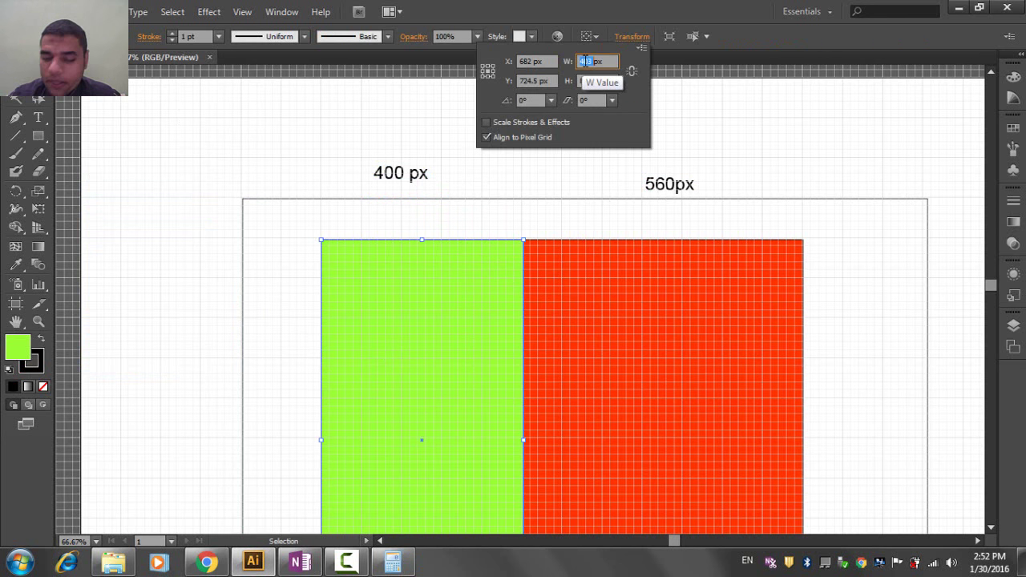
type("400")
key("Return")
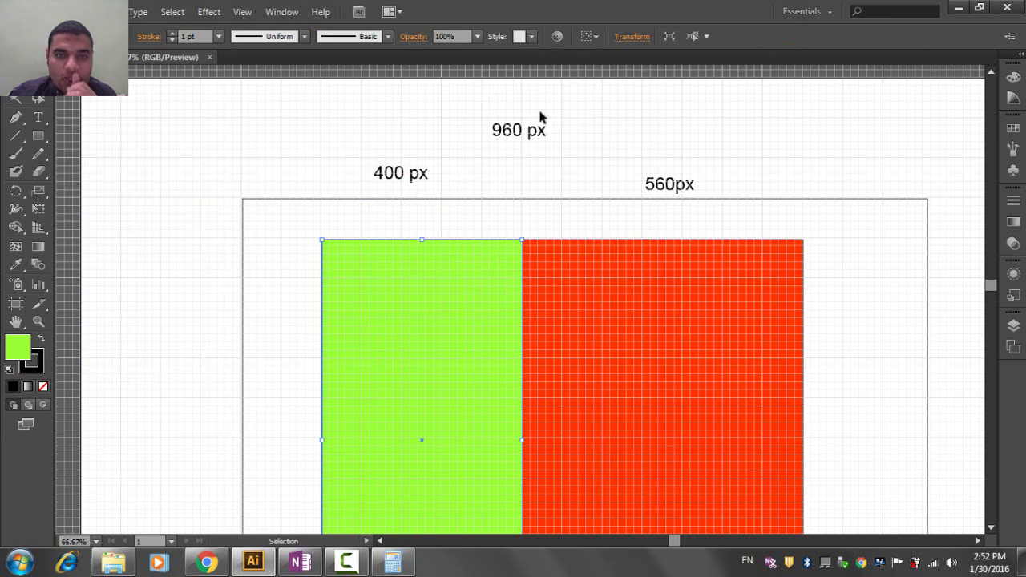
left_click(470, 155)
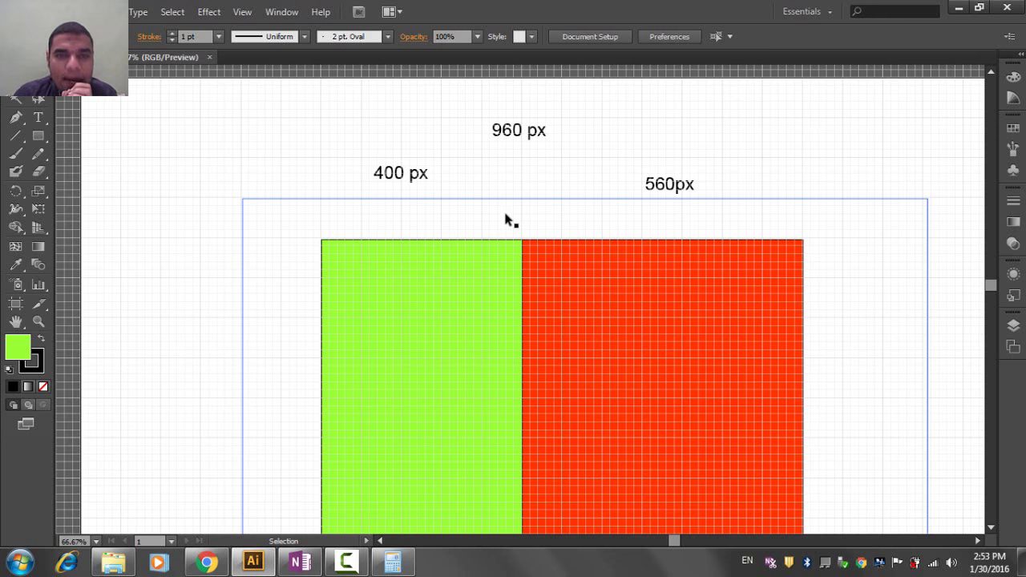
left_click(406, 133)
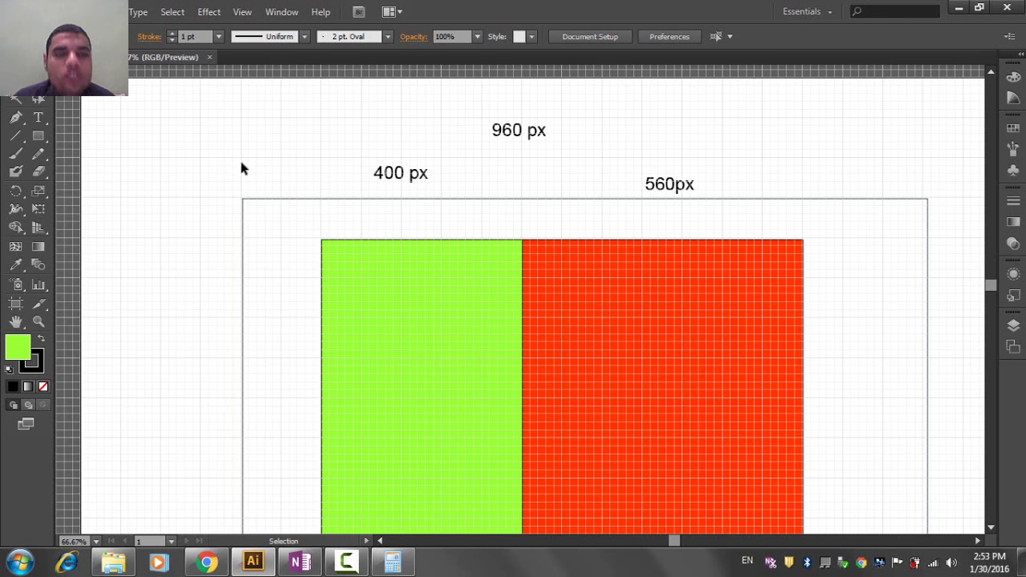
left_click(322, 258)
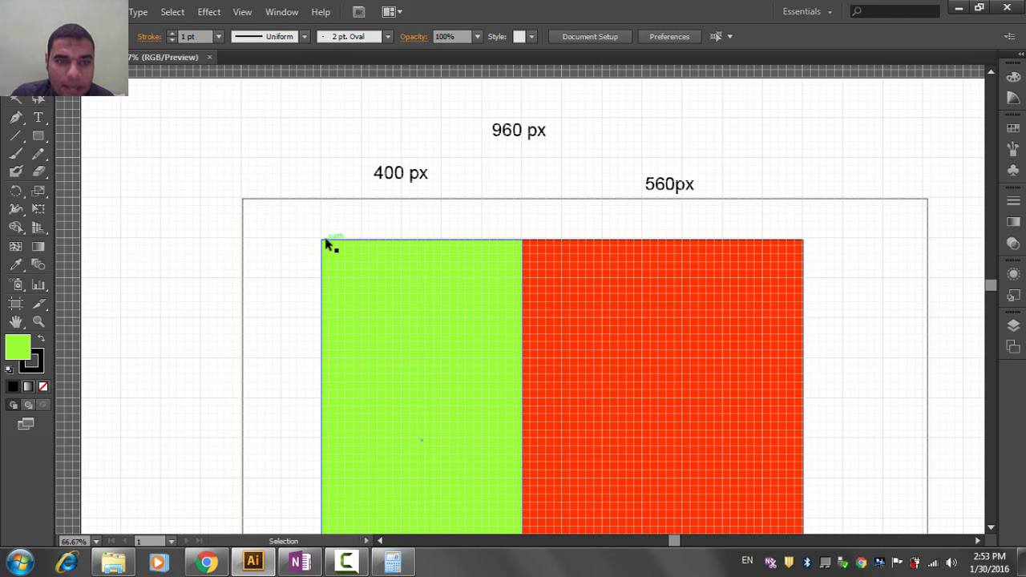
left_click(319, 267)
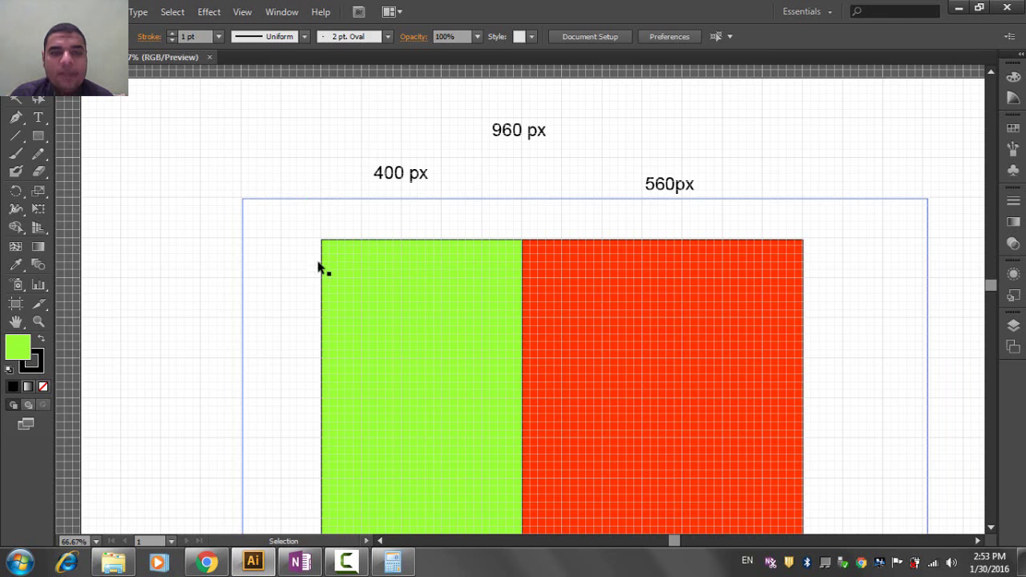
left_click(324, 267)
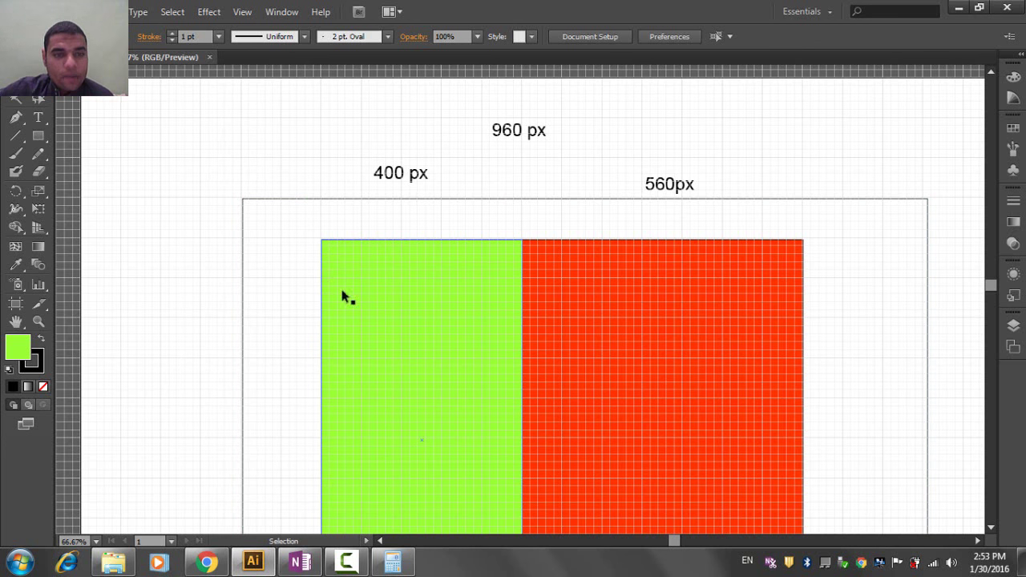
Duplicate the green rectangle, align the copy exactly over the original, and dismiss the Facebook notification.
left_click(378, 293)
key("a")
key("ctrl+c")
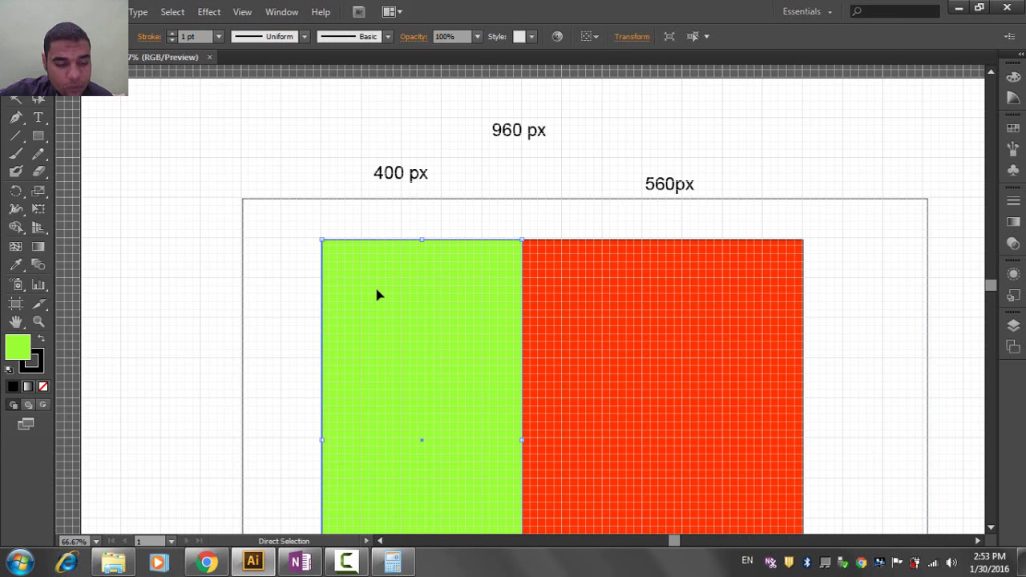
key("ctrl+v")
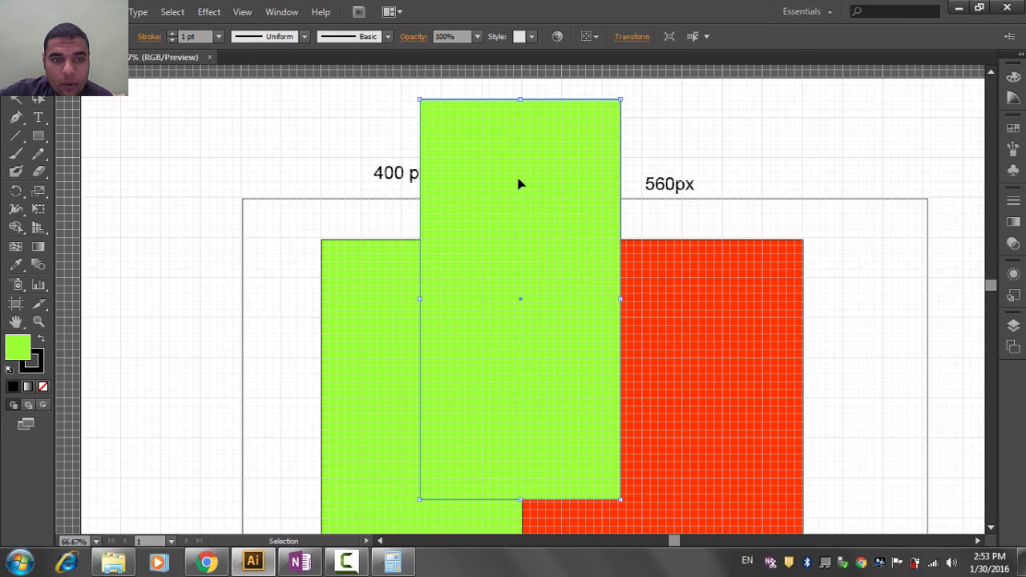
left_click_drag(522, 182, 426, 319)
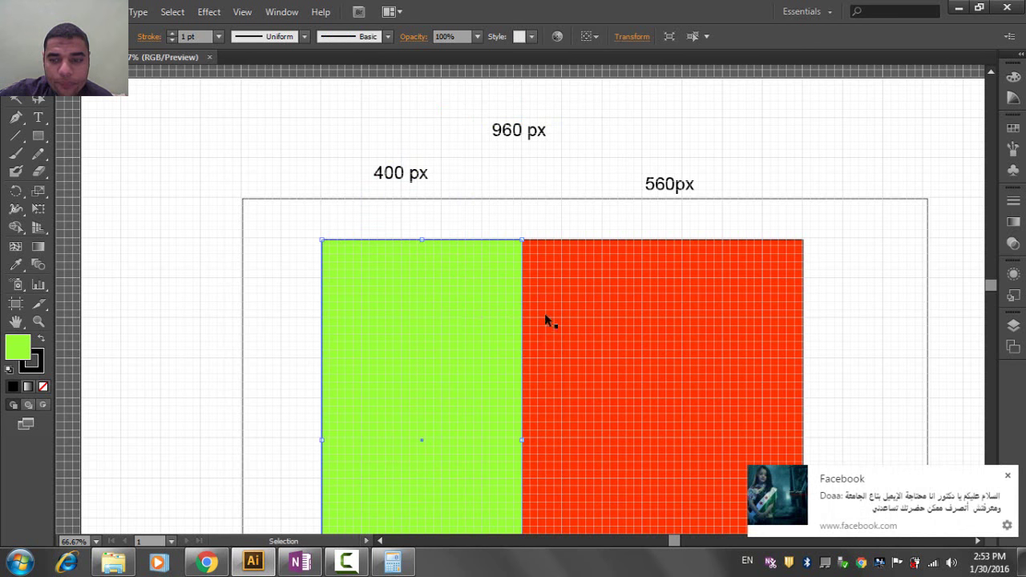
left_click(1008, 478)
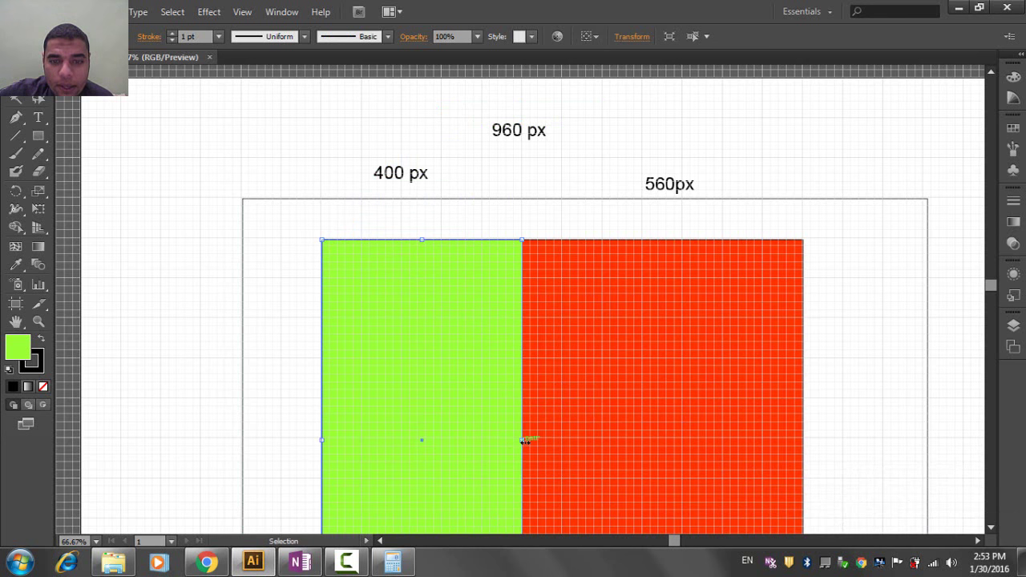
Shrink the green copy into a narrow vertical strip overlapping the left edge of the original green rectangle.
left_click_drag(441, 329, 410, 304)
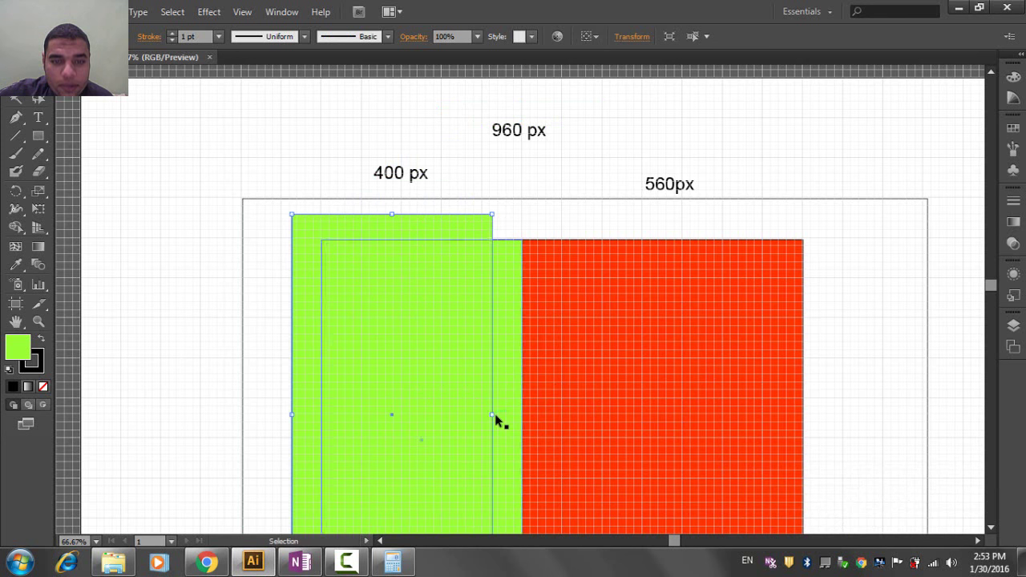
left_click_drag(492, 415, 328, 424)
left_click_drag(318, 356, 331, 366)
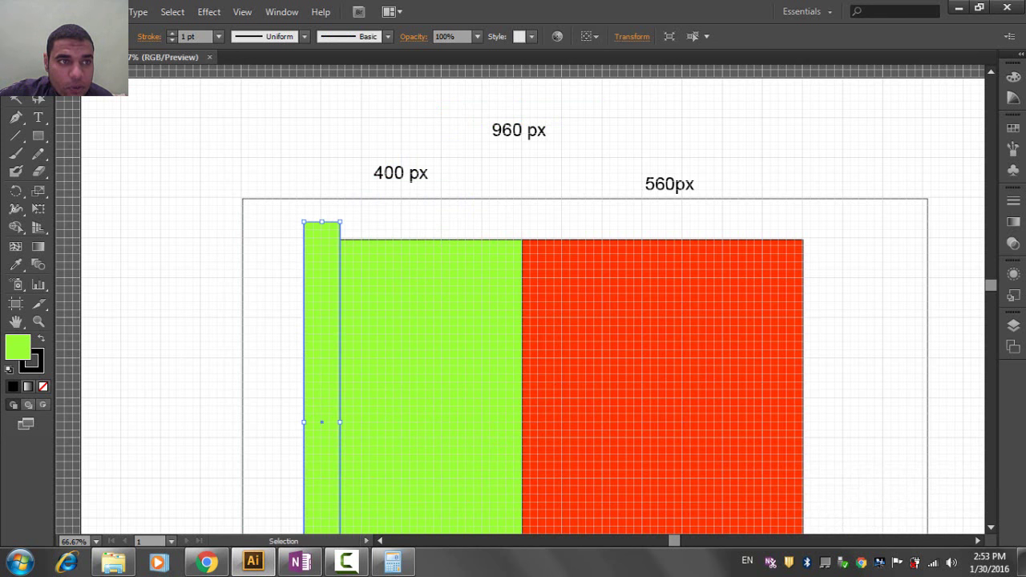
Change the narrow strip's fill colour to blue.
left_click(71, 36)
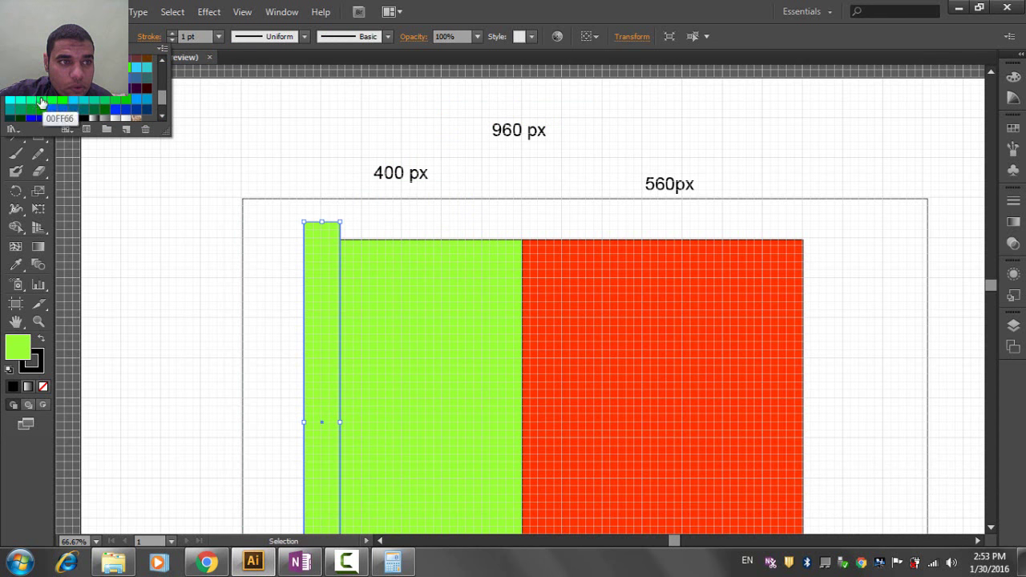
scroll(42, 102, "down", 2)
left_click(32, 102)
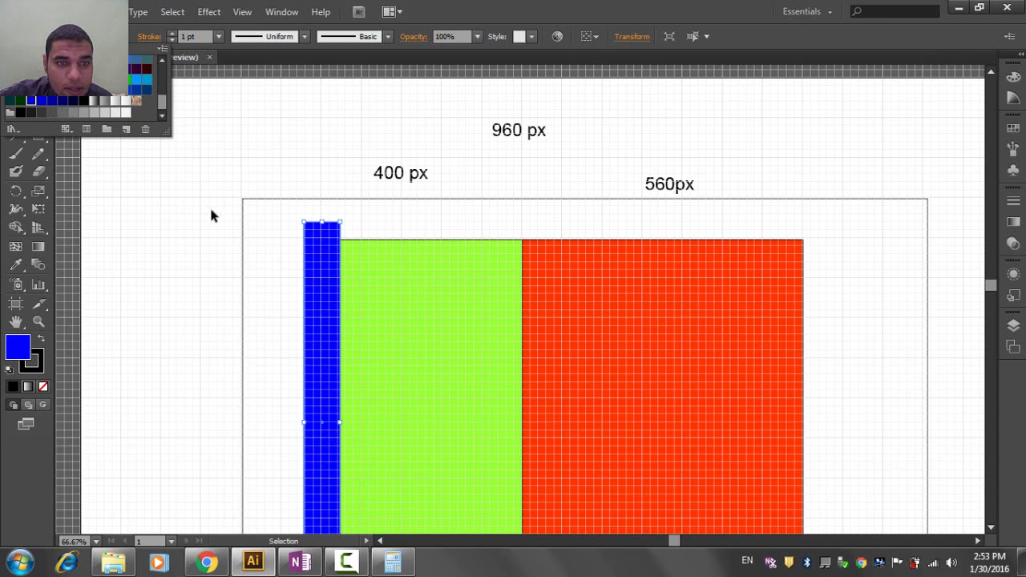
left_click(323, 277)
left_click(284, 271)
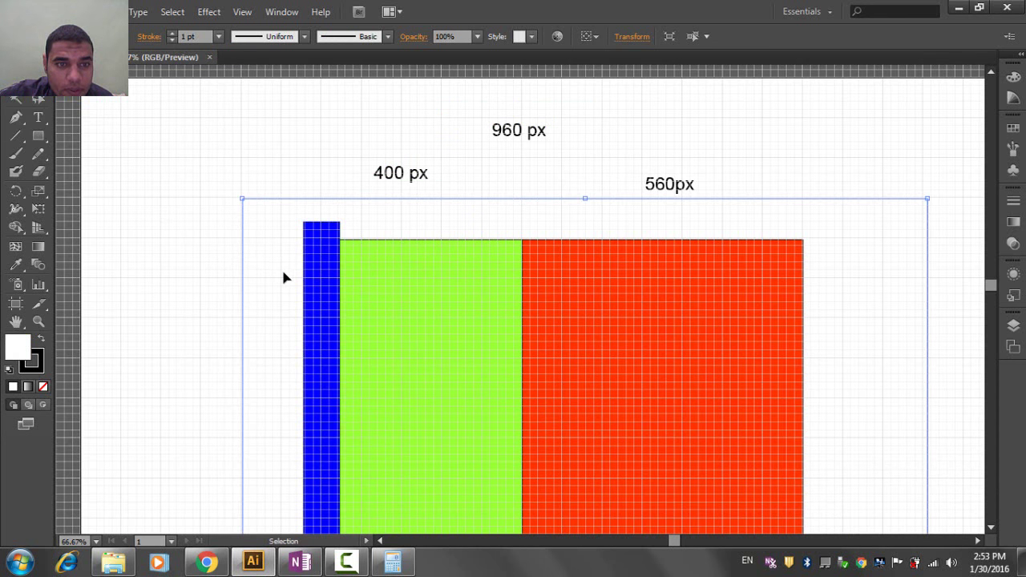
Align the blue strip with the green rectangle's upper-left corner and narrow it to less than half its width.
left_click_drag(318, 278, 359, 283)
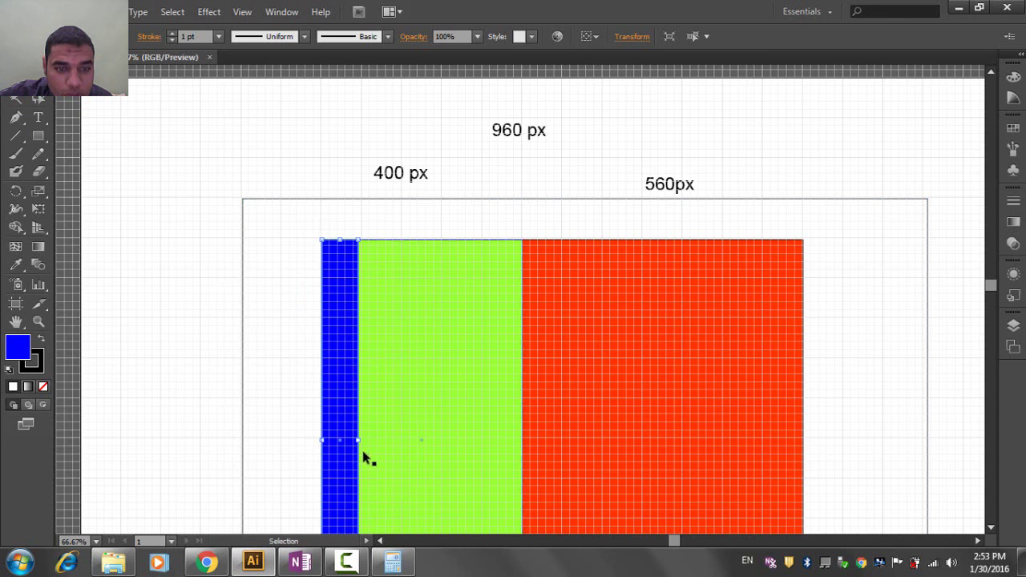
left_click_drag(357, 440, 334, 440)
left_click(279, 373)
left_click(336, 339)
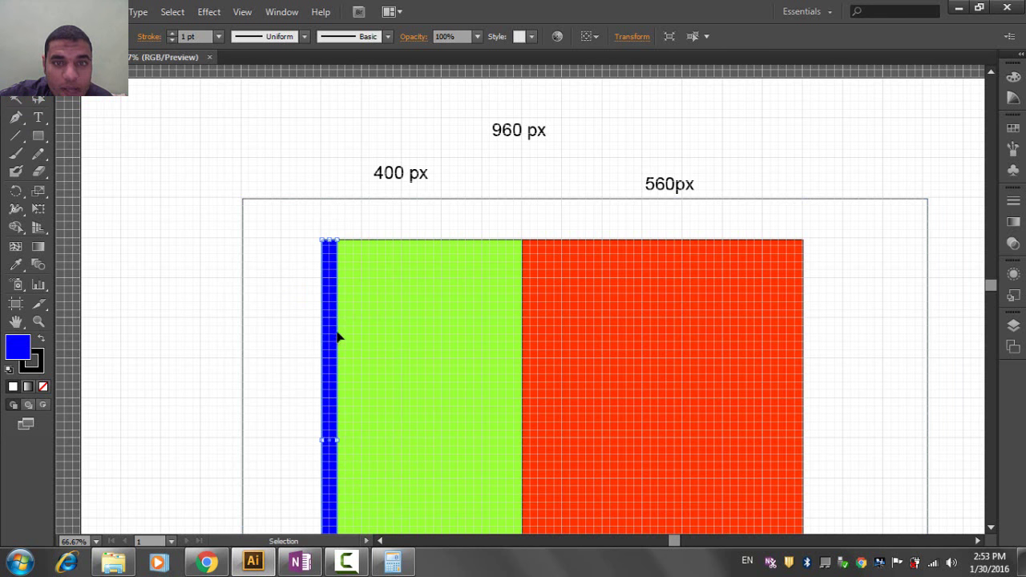
Set the blue strip's width to 32 px and deselect the strip.
left_click(641, 34)
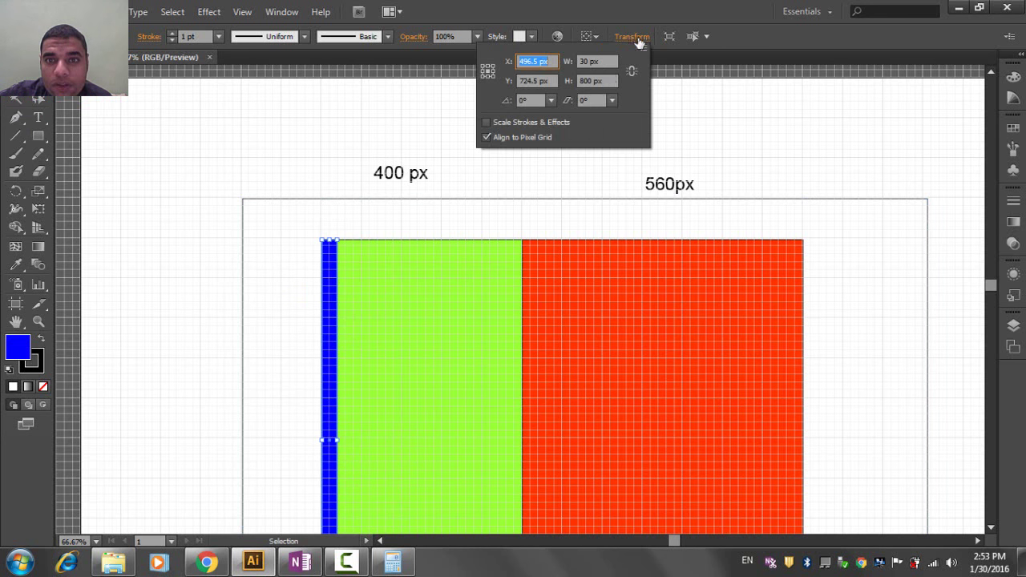
left_click_drag(592, 62, 579, 61)
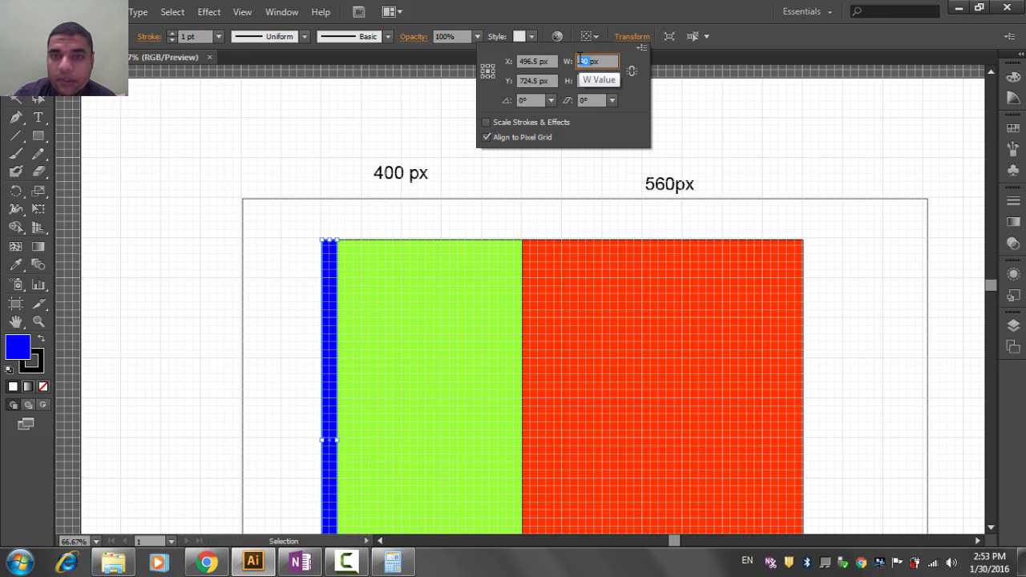
key("Return")
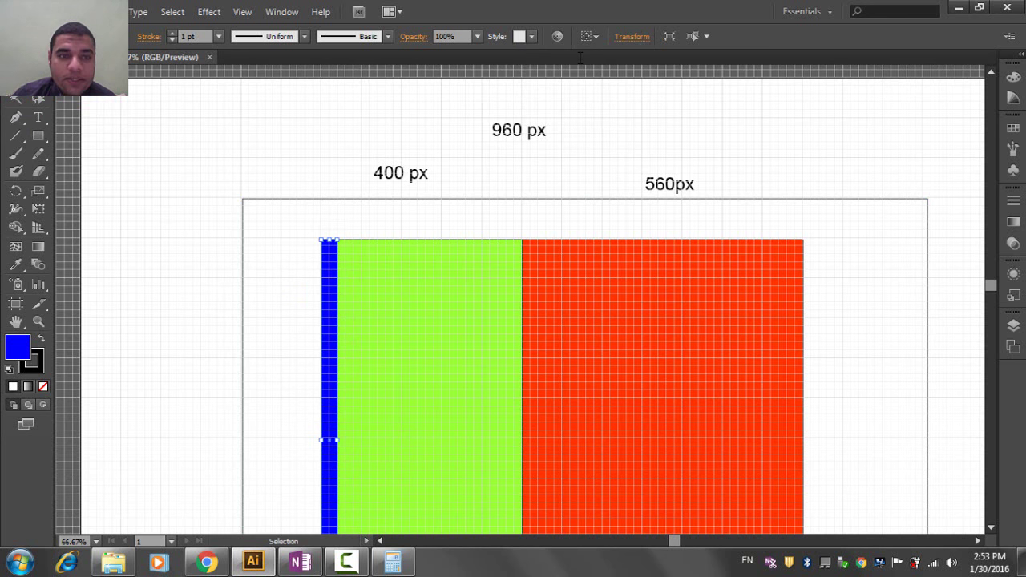
left_click(295, 289)
Duplicate the "400 px" label, place the copy just above the blue strip, and change its text to "32 px".
left_click(406, 175)
key("ctrl+c")
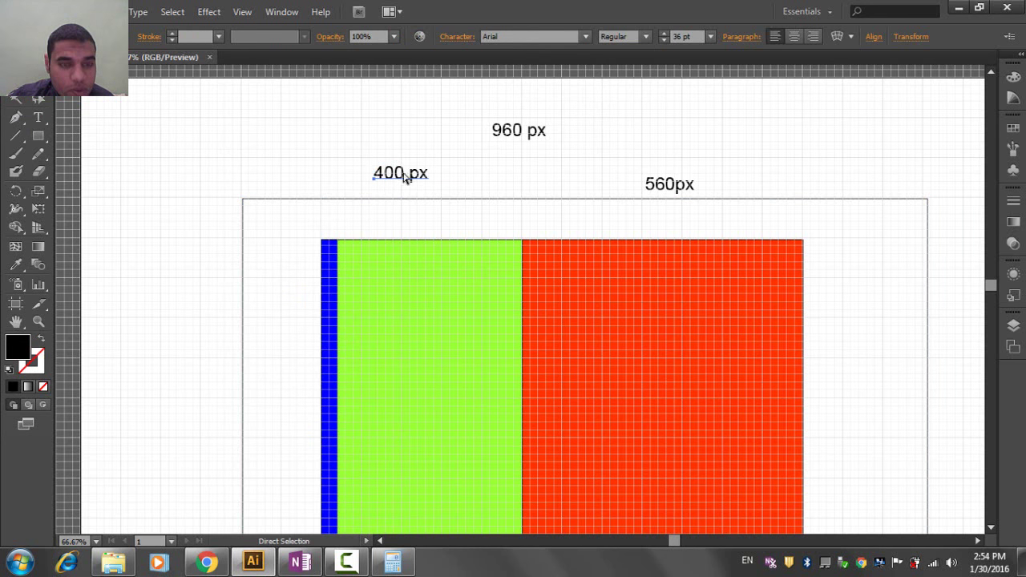
left_click(327, 233)
key("ctrl+v")
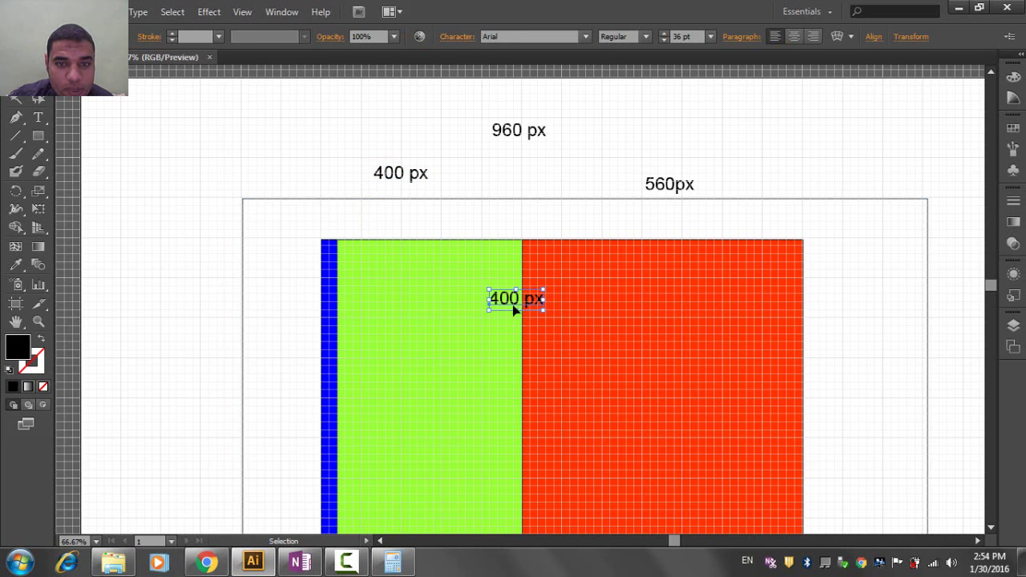
left_click_drag(476, 304, 307, 237)
double_click(307, 236)
key("ctrl+a")
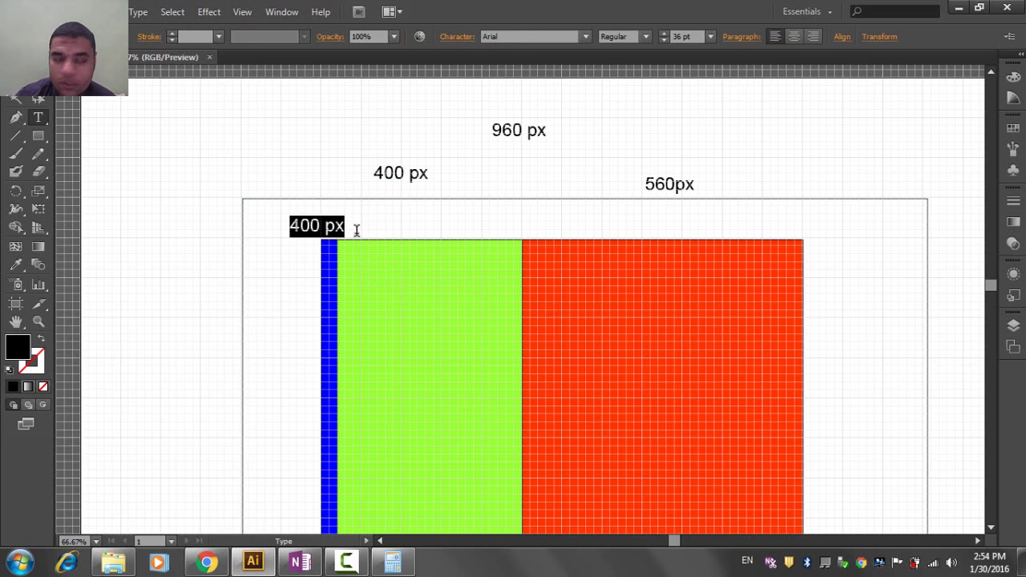
type("32")
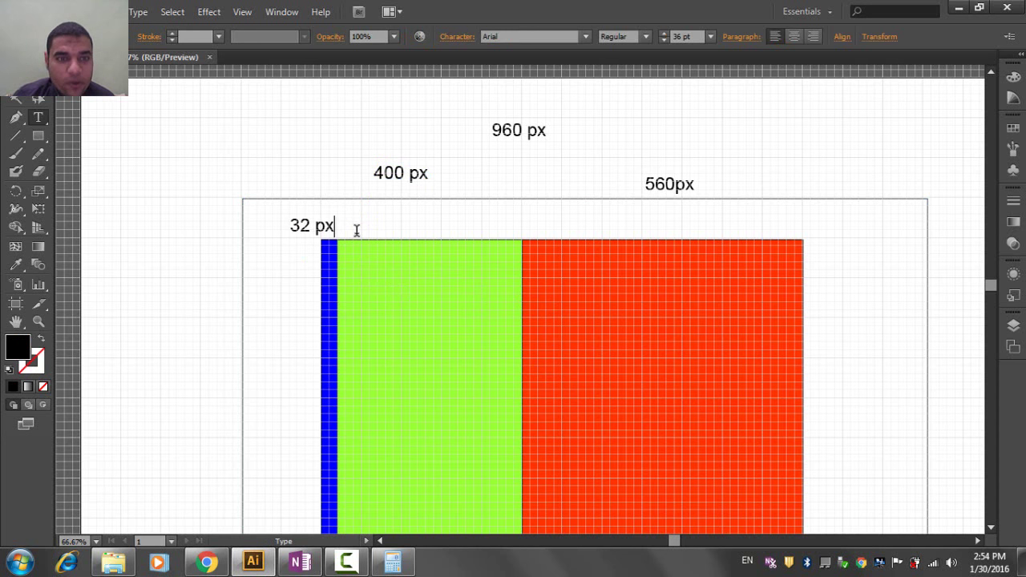
left_click(44, 98)
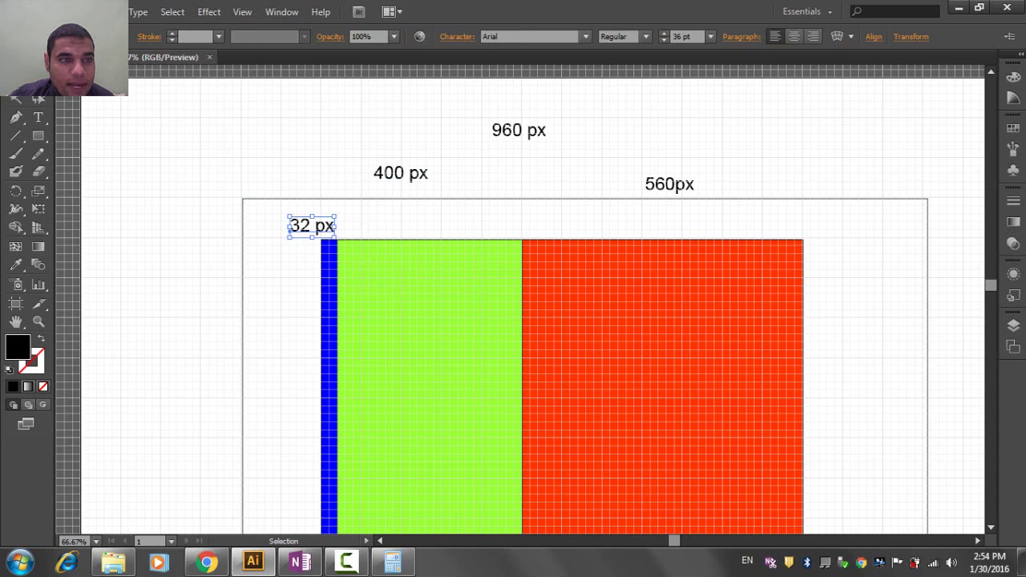
Copy the blue strip to the inside of the red rectangle's right edge and copy the "32 px" label above it.
left_click(329, 313)
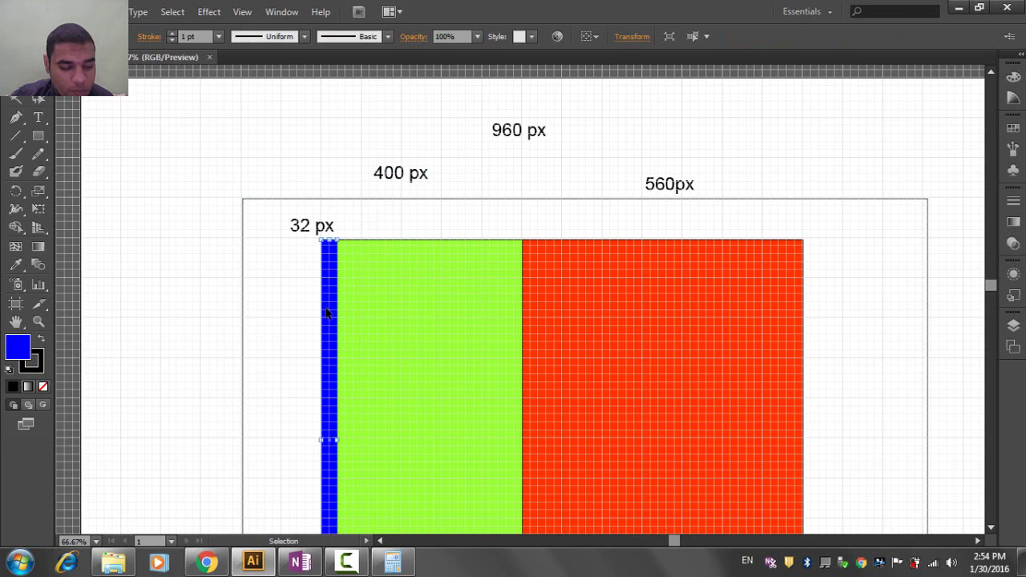
left_click_drag(329, 313, 797, 399)
left_click(326, 227)
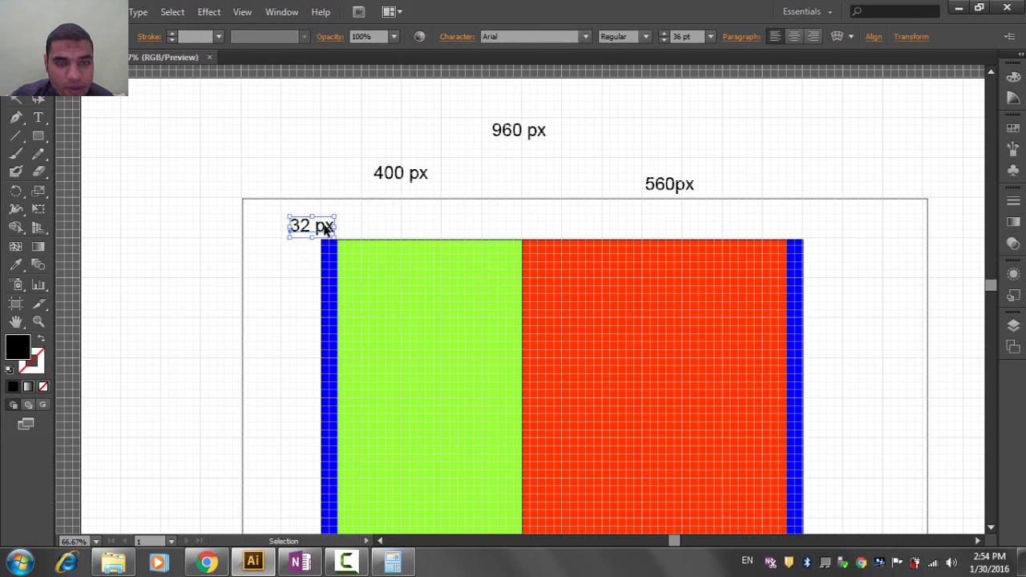
left_click_drag(326, 227, 813, 229)
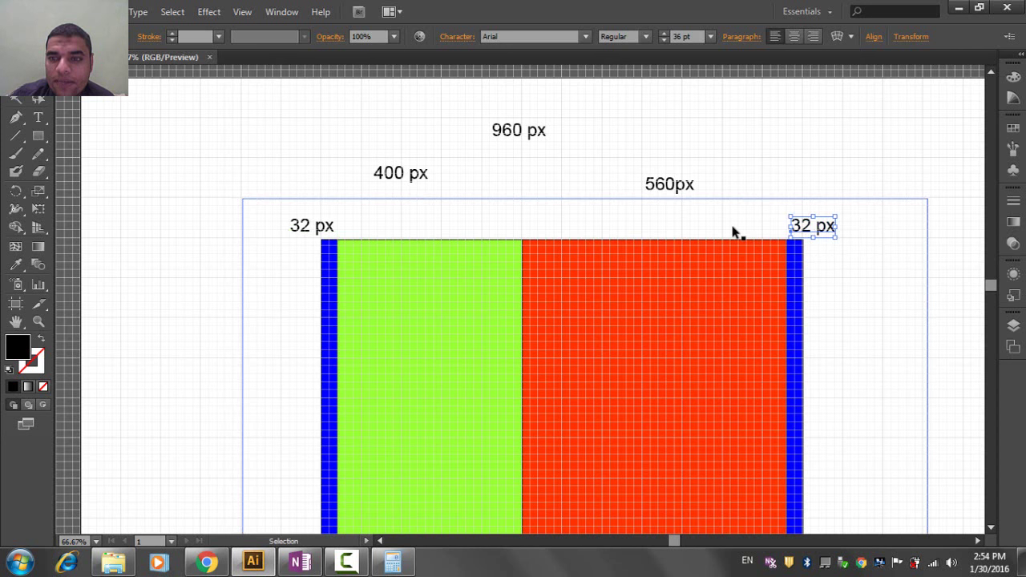
left_click(733, 231)
Duplicate the blue strip at the red rectangle's right edge and centre the copy over the boundary between the green and red rectangles.
left_click(797, 275)
key("a")
key("ctrl+c")
key("ctrl+v")
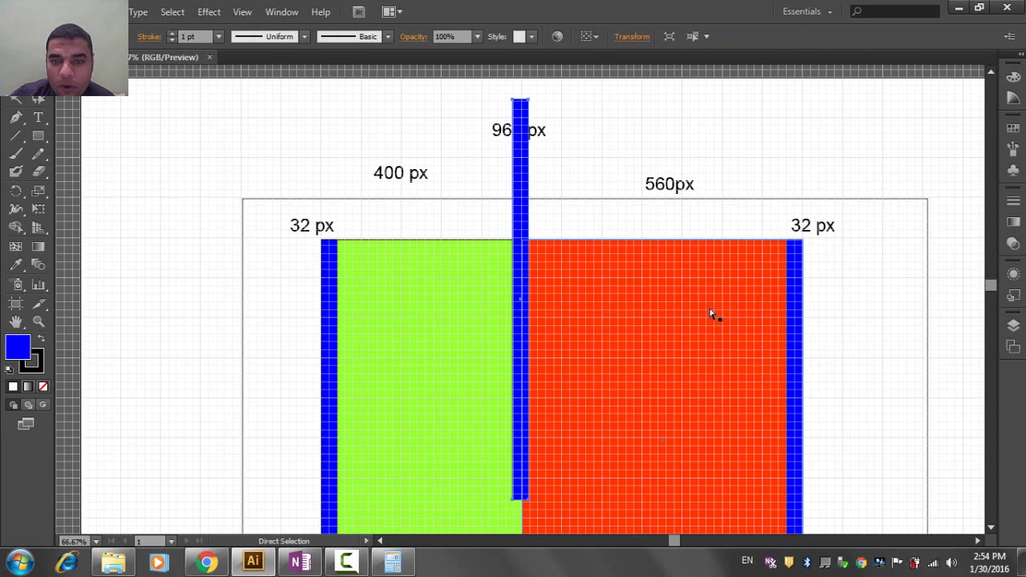
key("v")
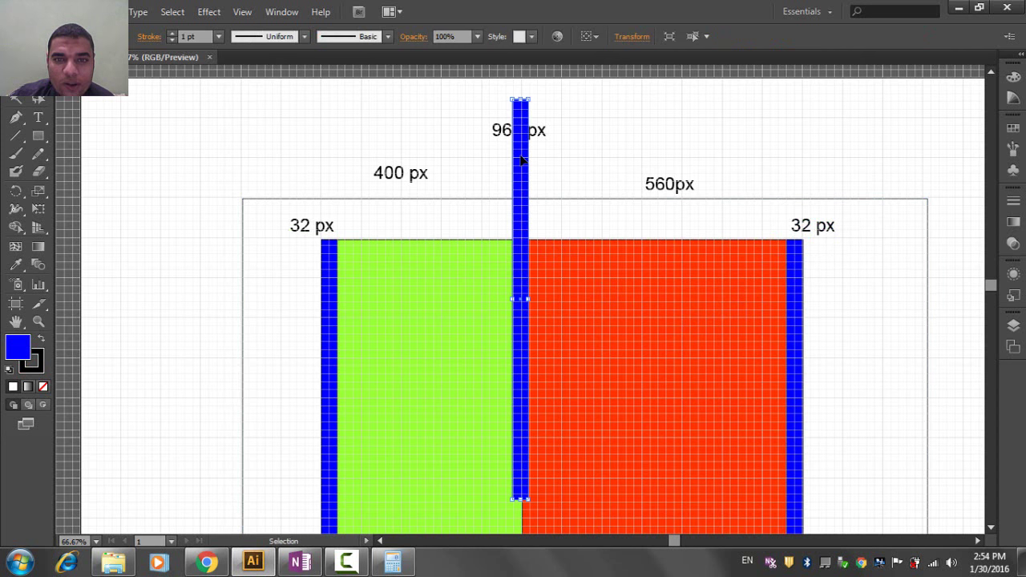
left_click_drag(524, 164, 521, 281)
left_click(569, 231)
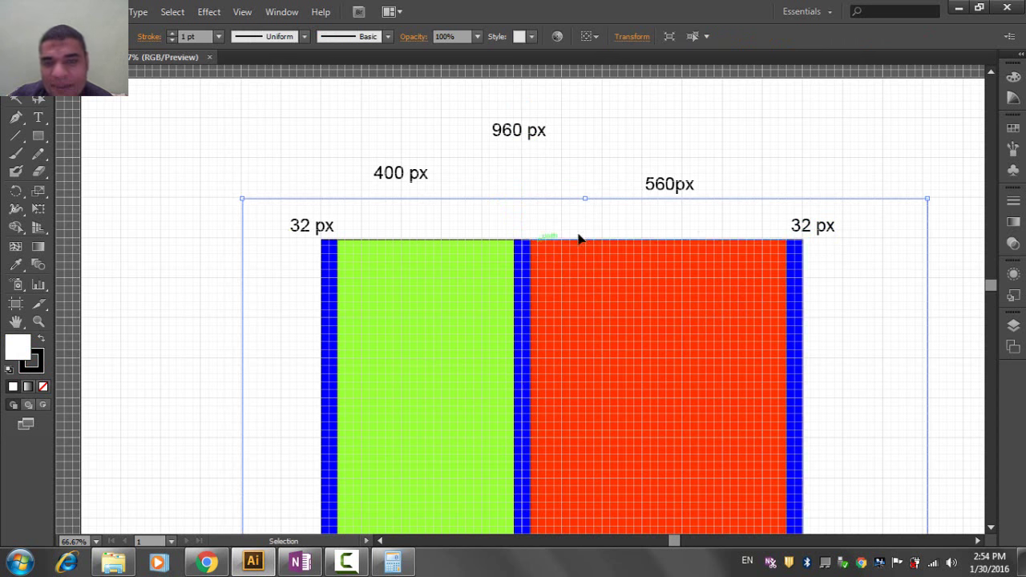
Duplicate the "32 px" label and place the copy just above the middle blue strip.
left_click(804, 231)
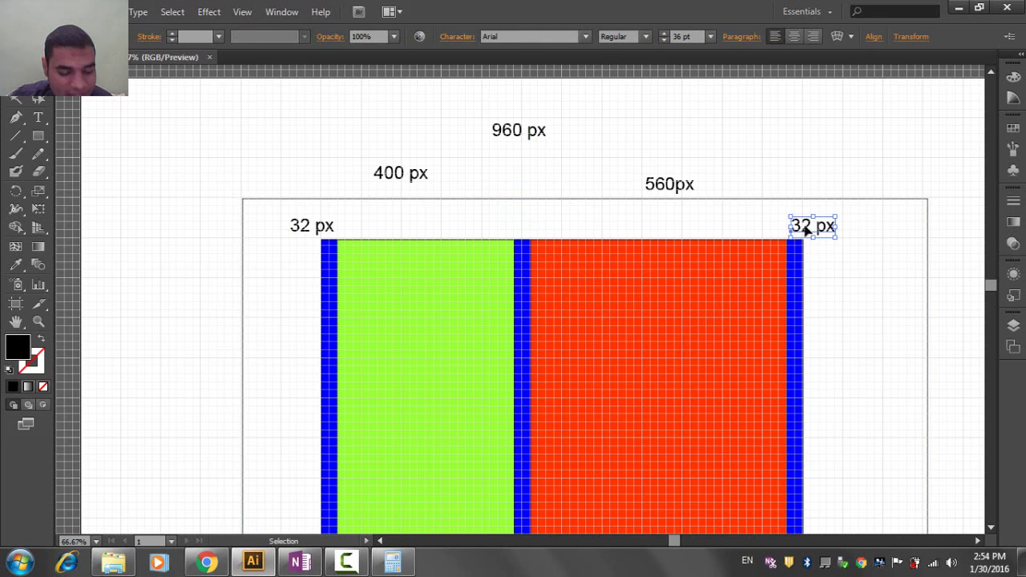
key("a")
key("v")
key("ctrl+c")
key("ctrl+v")
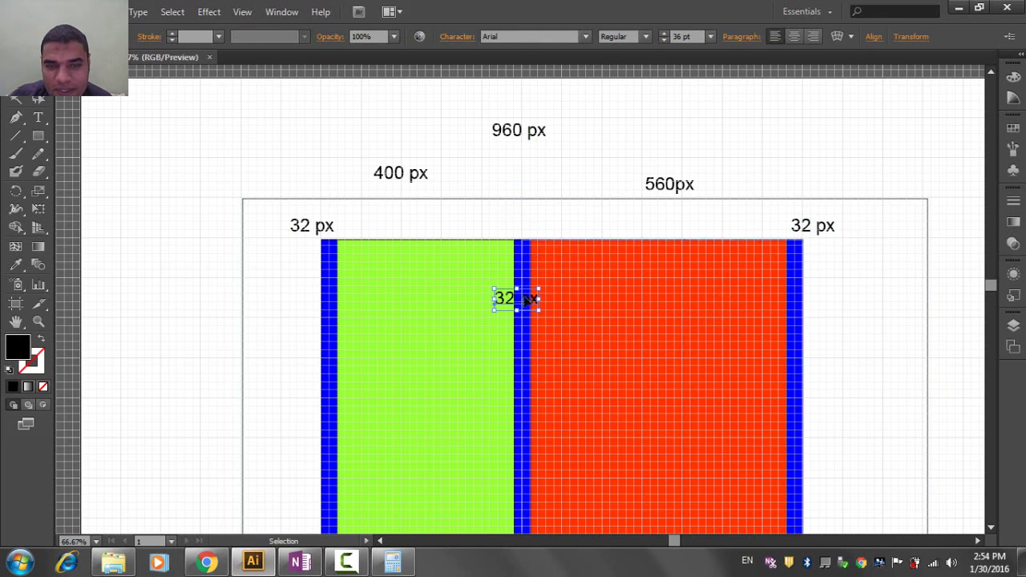
left_click_drag(514, 305, 519, 228)
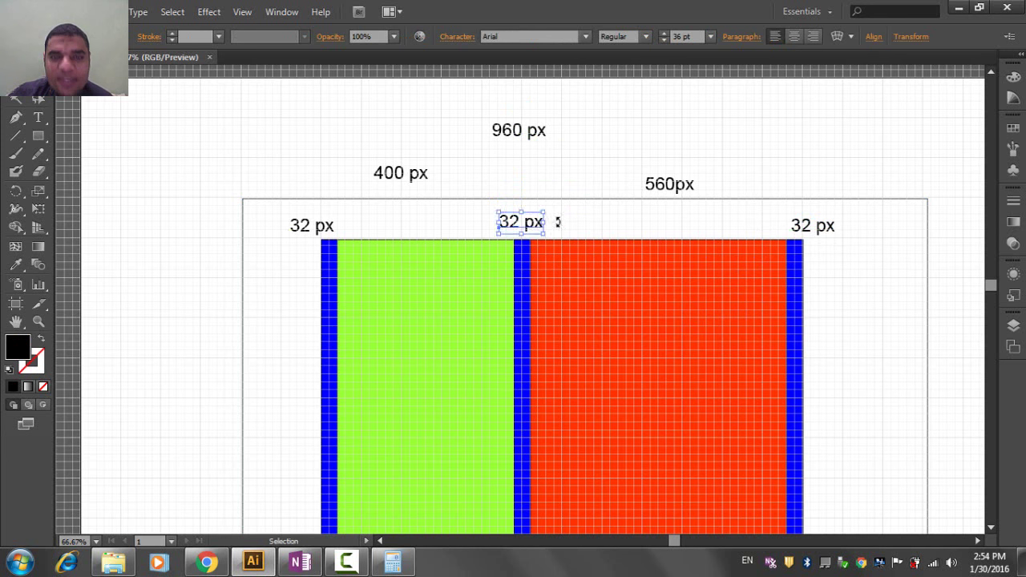
left_click(596, 212)
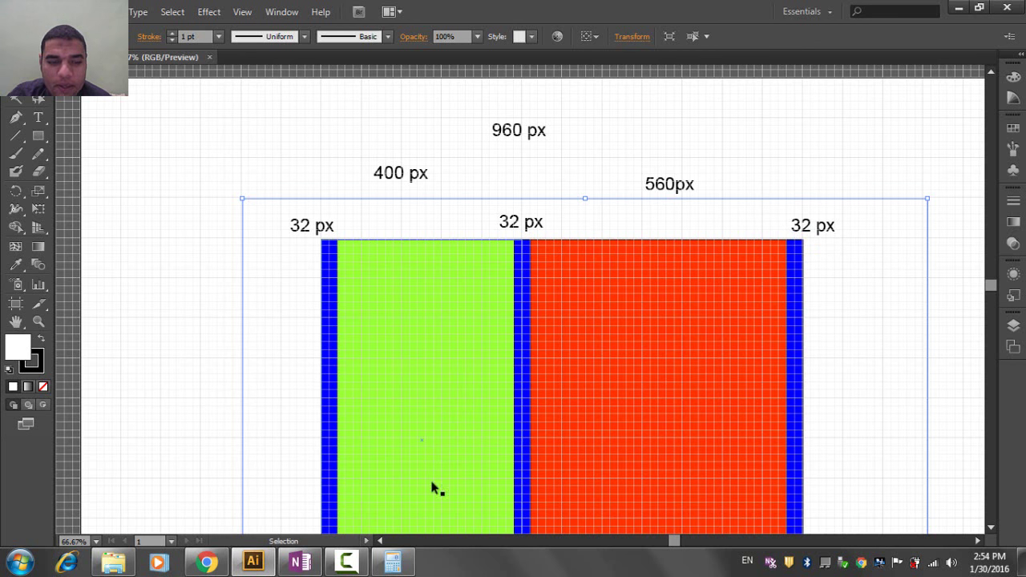
Switch to Calculator and add 32 and 16.
left_click(392, 563)
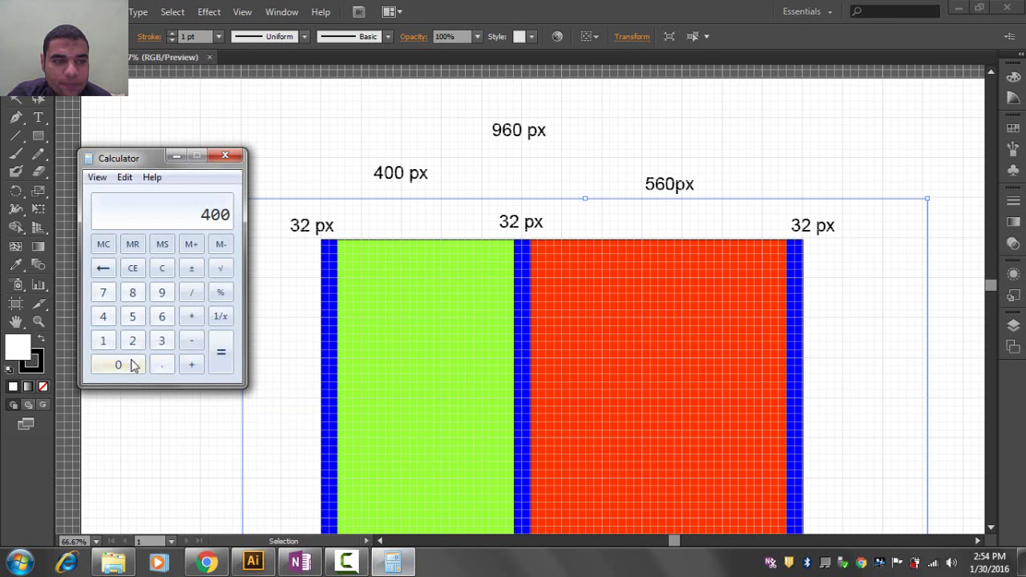
left_click(161, 341)
left_click(133, 341)
left_click(192, 364)
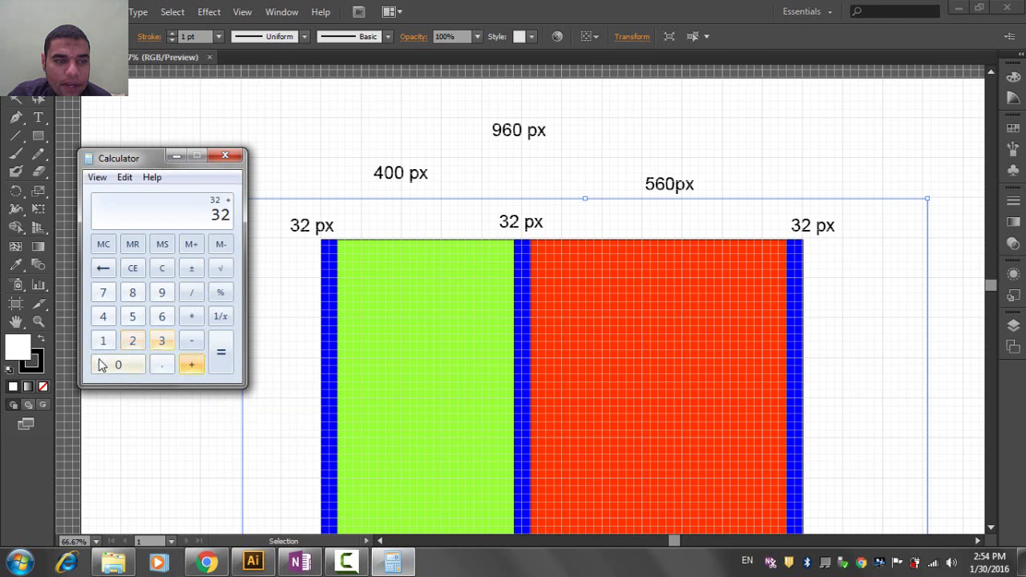
left_click(106, 343)
left_click(161, 316)
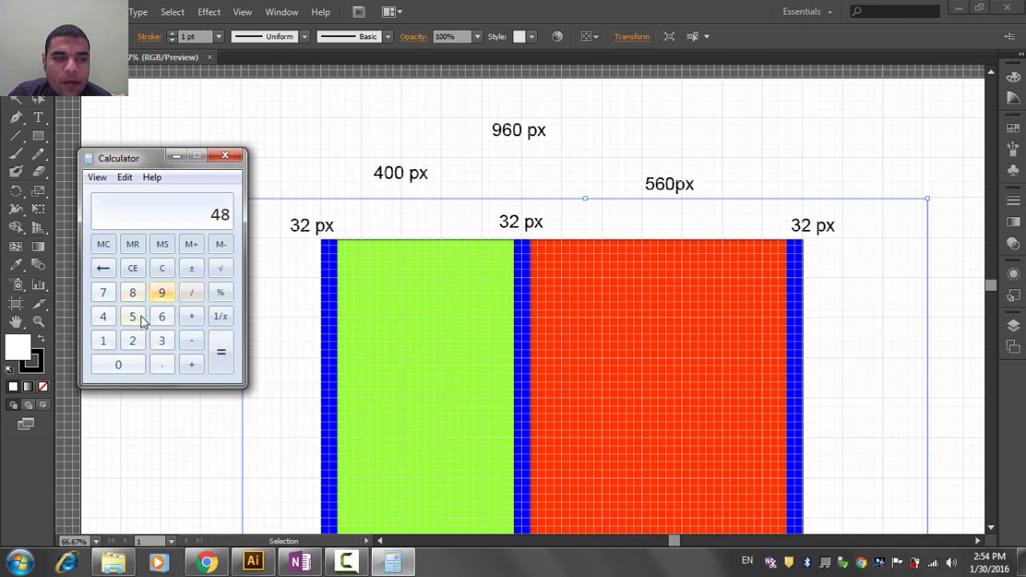
Subtract 560 from the calculated sum and minimize Calculator.
left_click(193, 343)
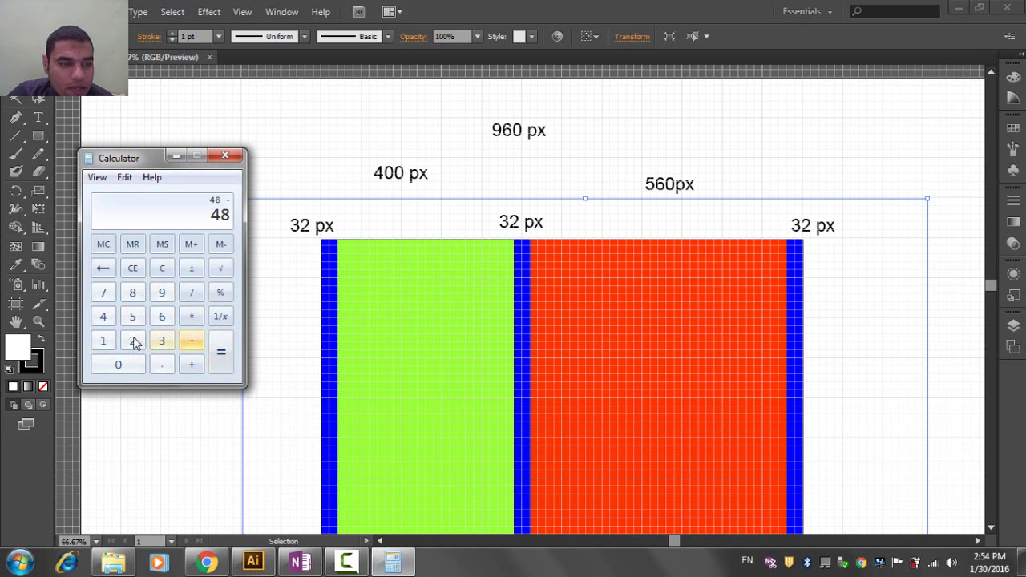
left_click(133, 315)
left_click(162, 316)
left_click(128, 366)
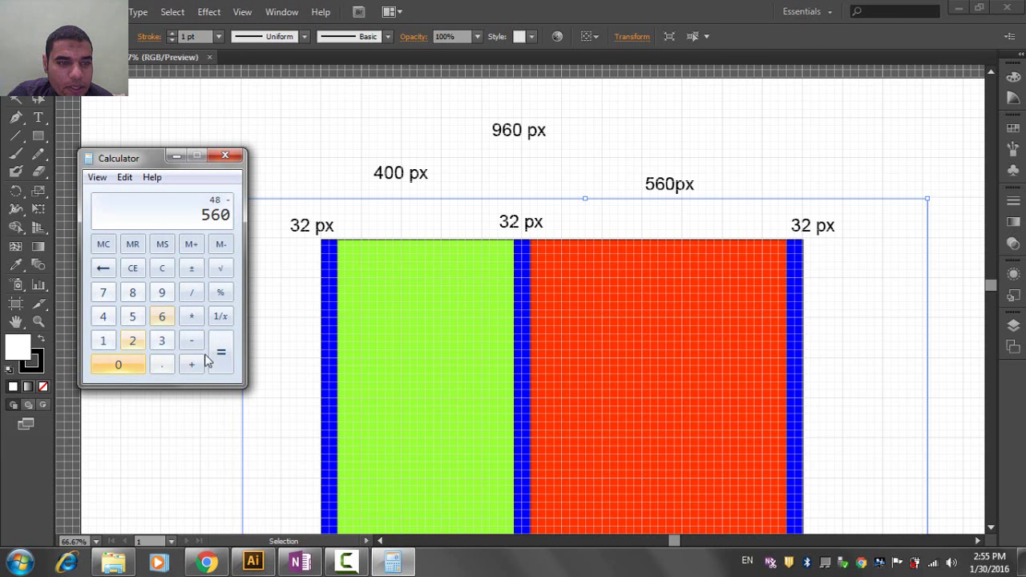
left_click(222, 353)
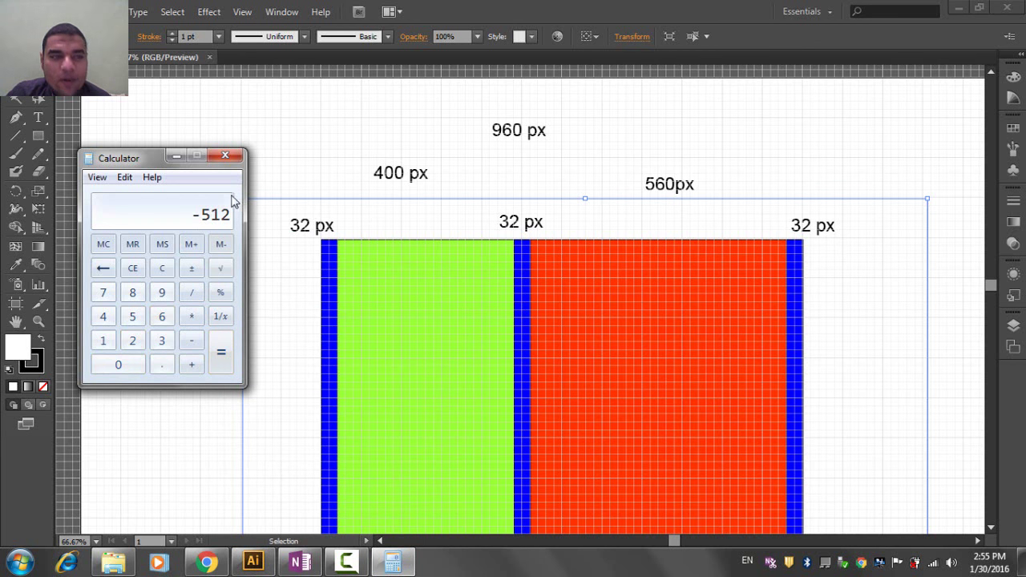
left_click(178, 157)
Duplicate the "560px" label, place the copy just above the red area, and change its text to "512 px".
left_click(665, 186)
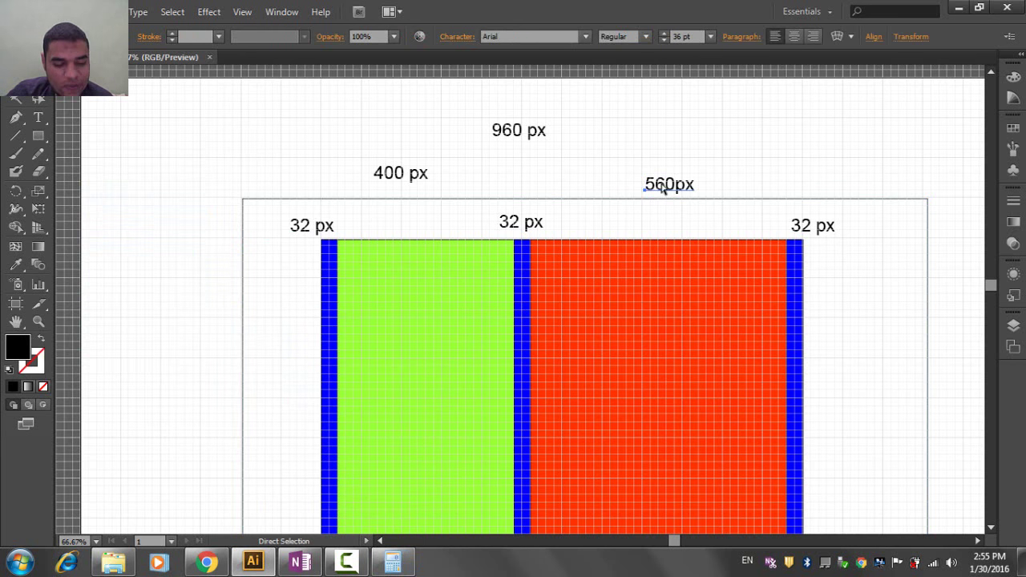
key("ctrl+c")
key("ctrl+v")
left_click_drag(527, 305, 663, 225)
double_click(664, 224)
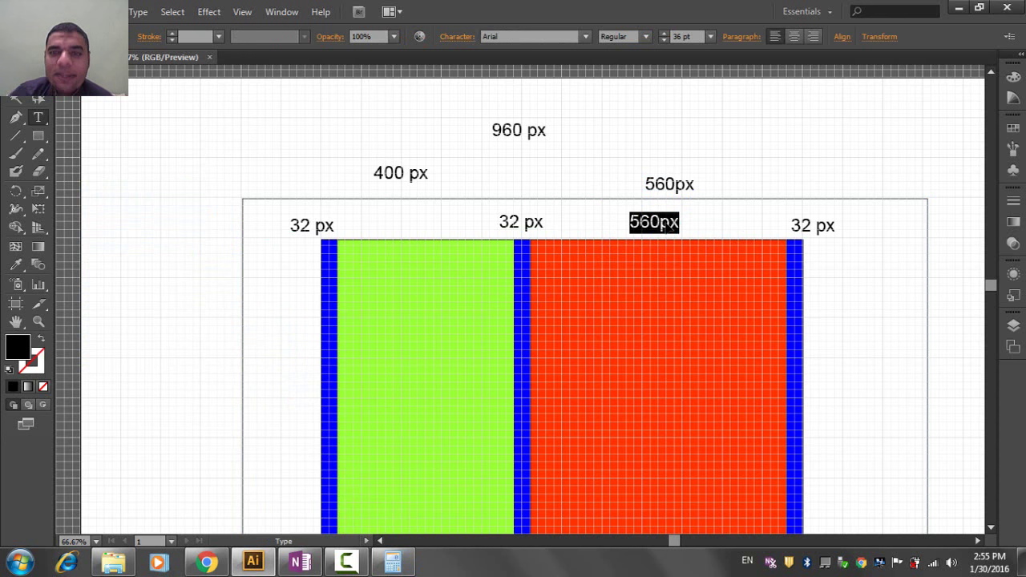
type("5")
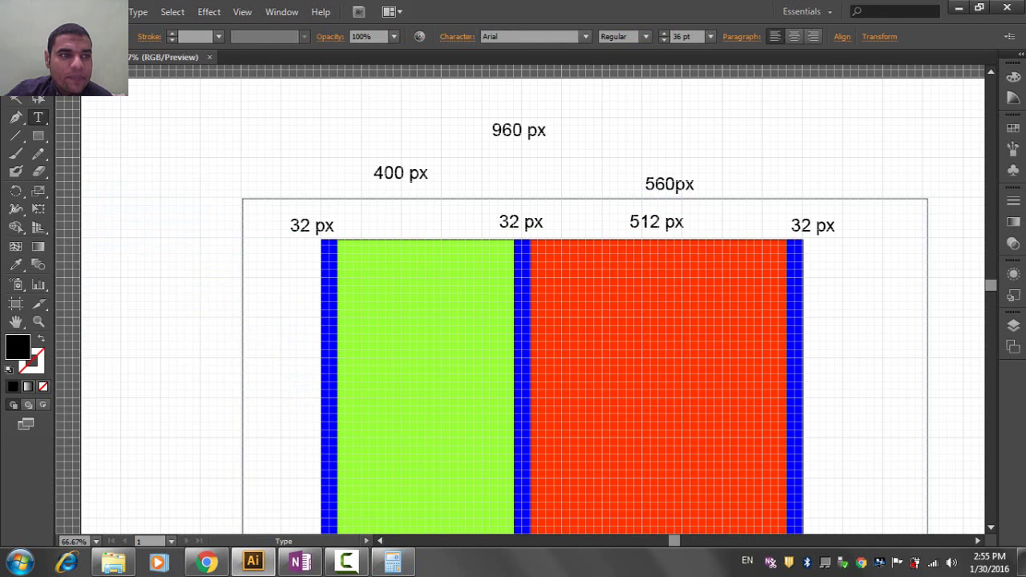
key("Escape")
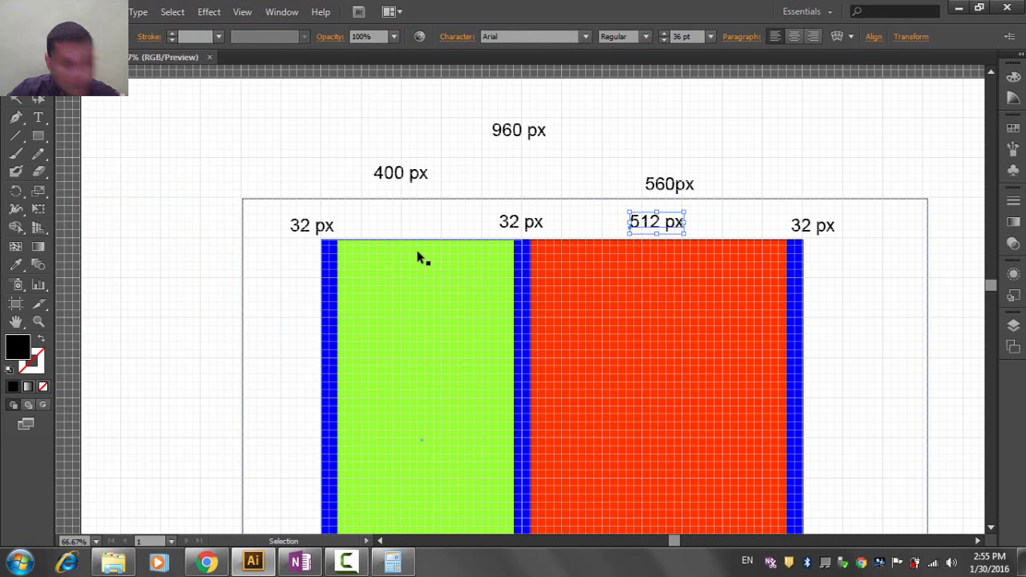
Duplicate the "512 px" label, place the copy above the green area, and change its text to "352 px".
key("a")
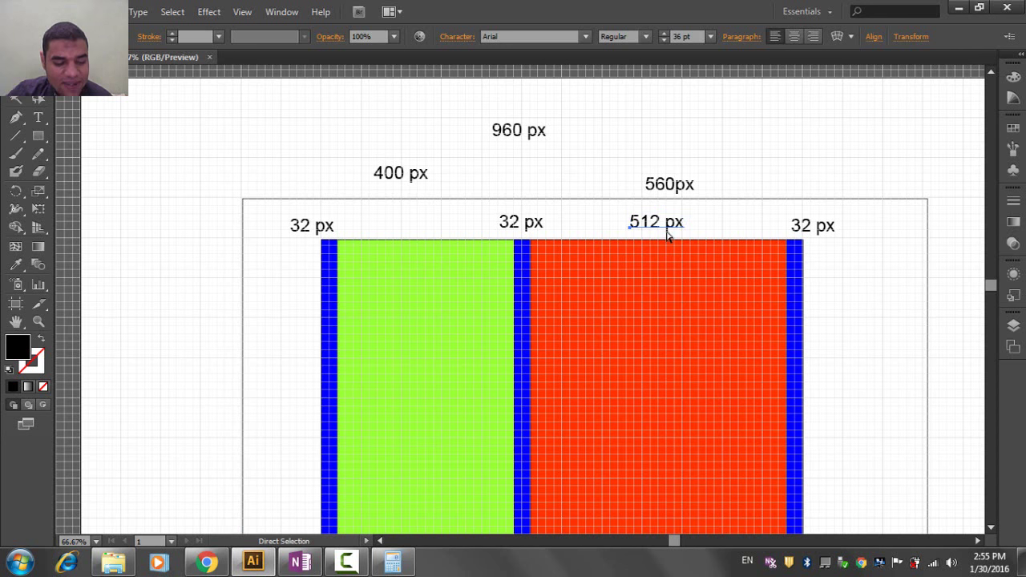
key("ctrl+v")
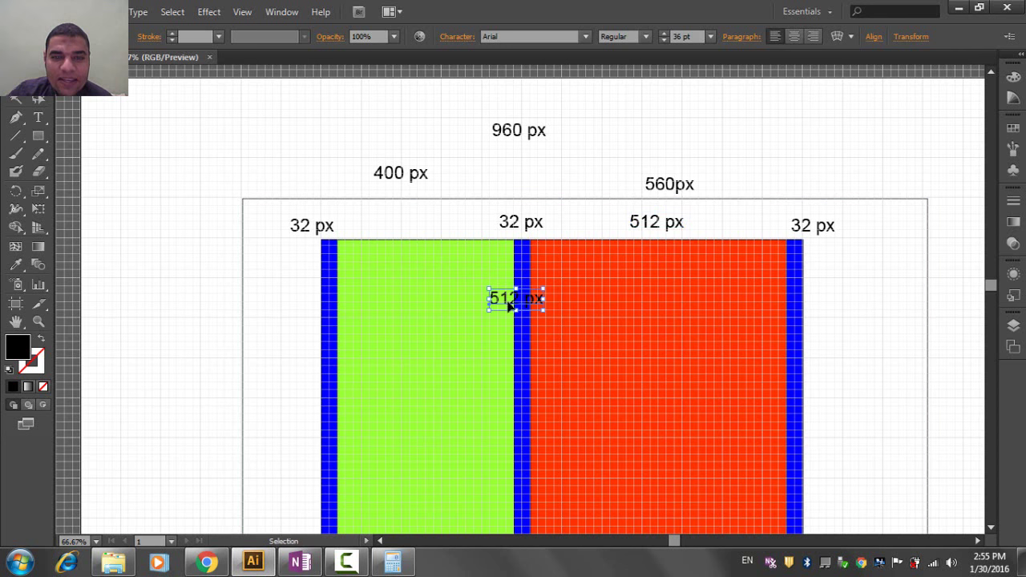
left_click_drag(508, 305, 415, 226)
left_click_drag(413, 226, 414, 219)
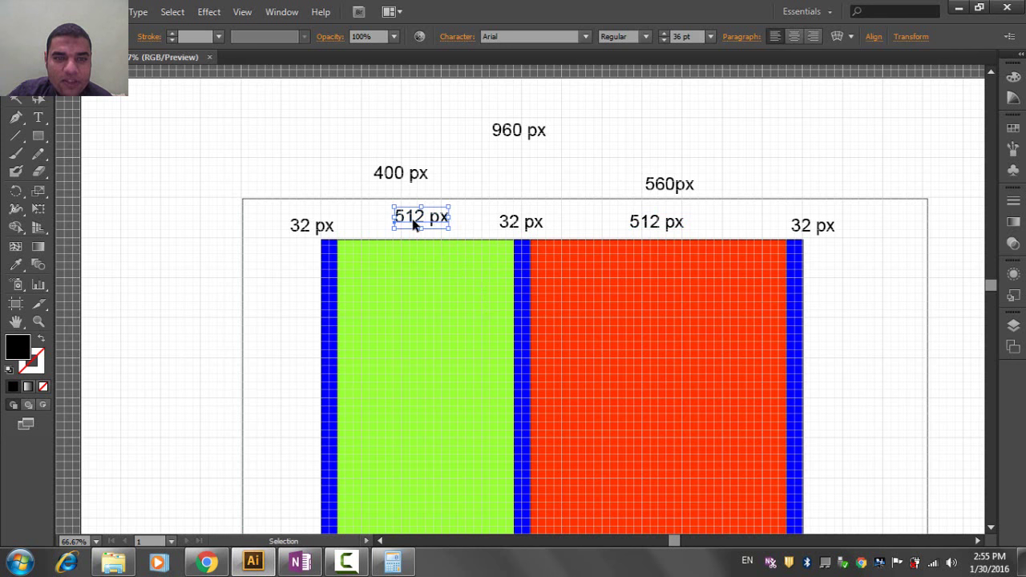
double_click(415, 218)
key("ctrl+a")
type("352 px")
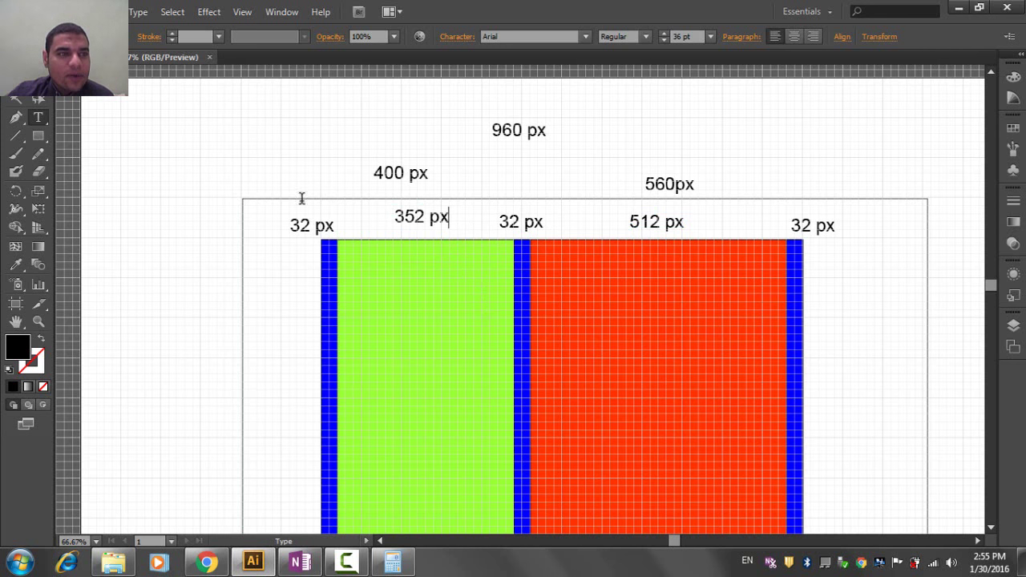
left_click(11, 99)
Move the "352 px" label level with the middle "32 px" and "512 px" labels and deselect it.
mouse_move(398, 215)
left_mouse_down()
mouse_move(406, 257)
mouse_move(401, 228)
left_mouse_up()
left_click(481, 237)
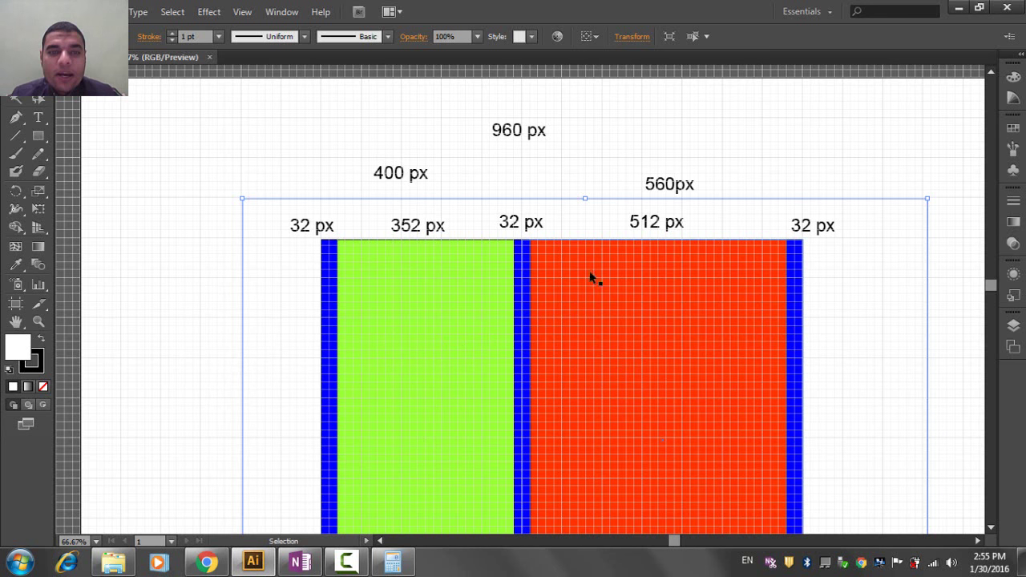
left_click_drag(419, 230, 418, 227)
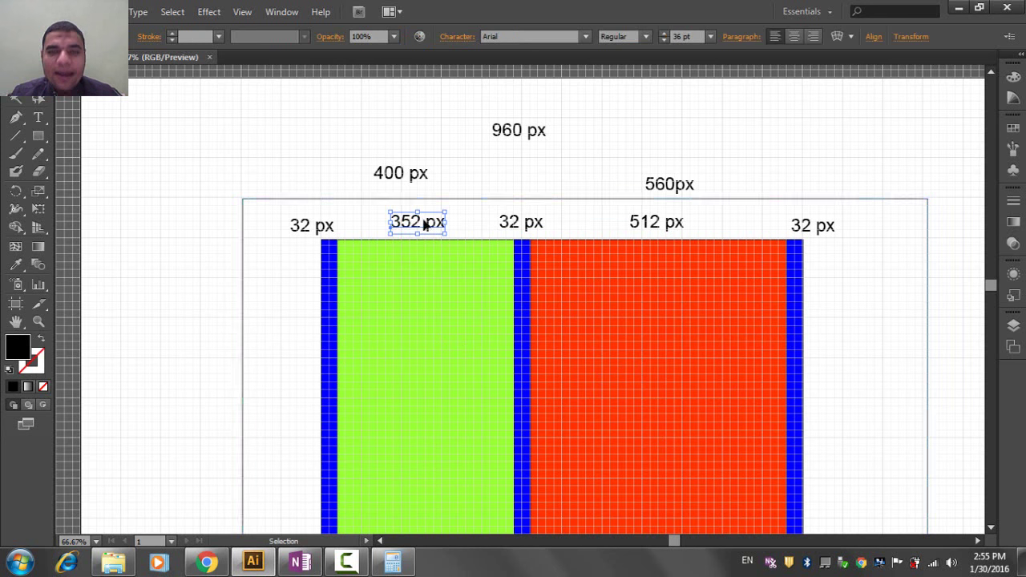
left_click(524, 187)
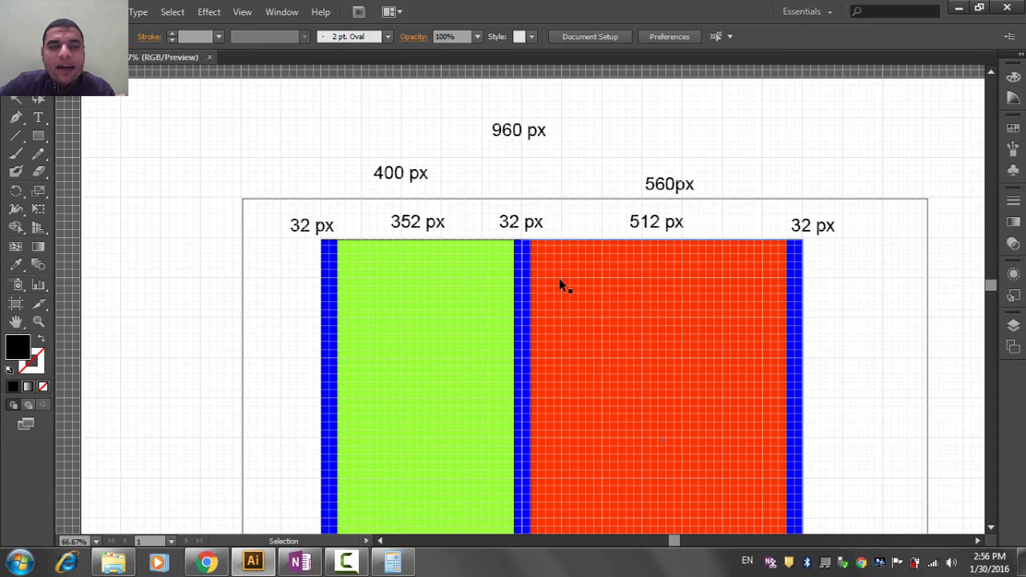
Draw a rectangle about 959 by 215 px across the top of all the columns and fill it with a grey gradient.
scroll(559, 278, "down", 1)
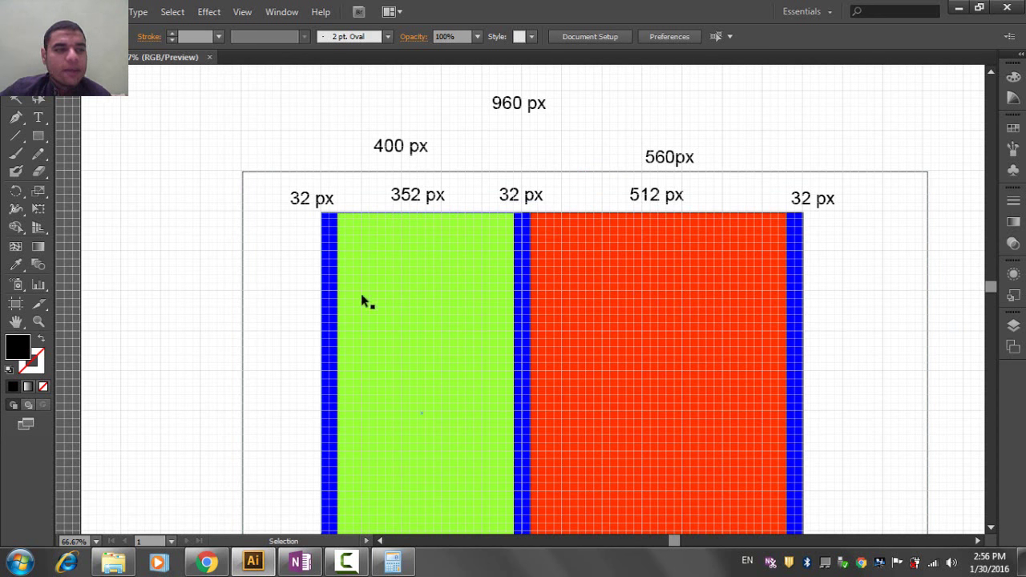
left_click_drag(42, 134, 60, 136)
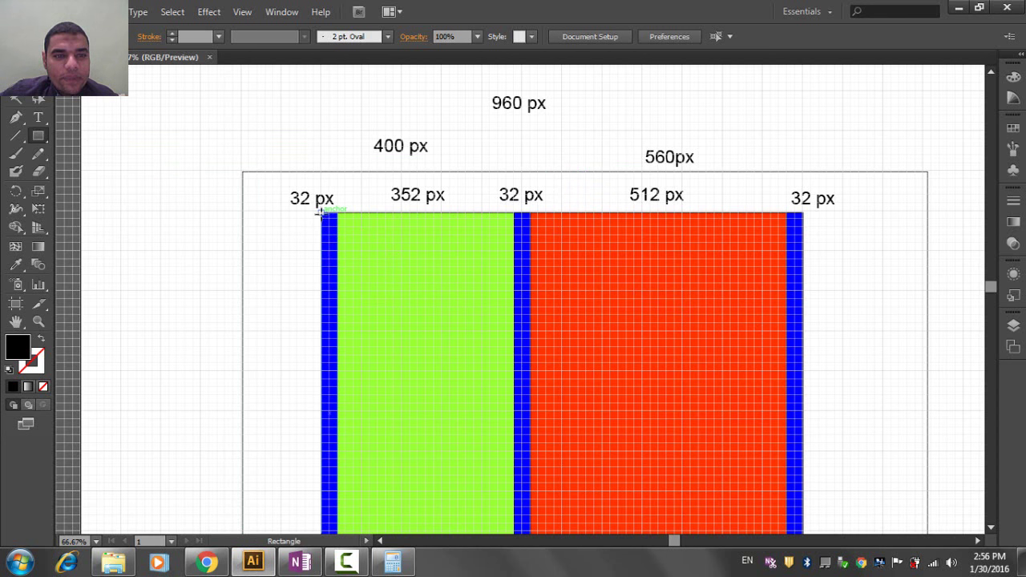
left_click_drag(321, 213, 804, 320)
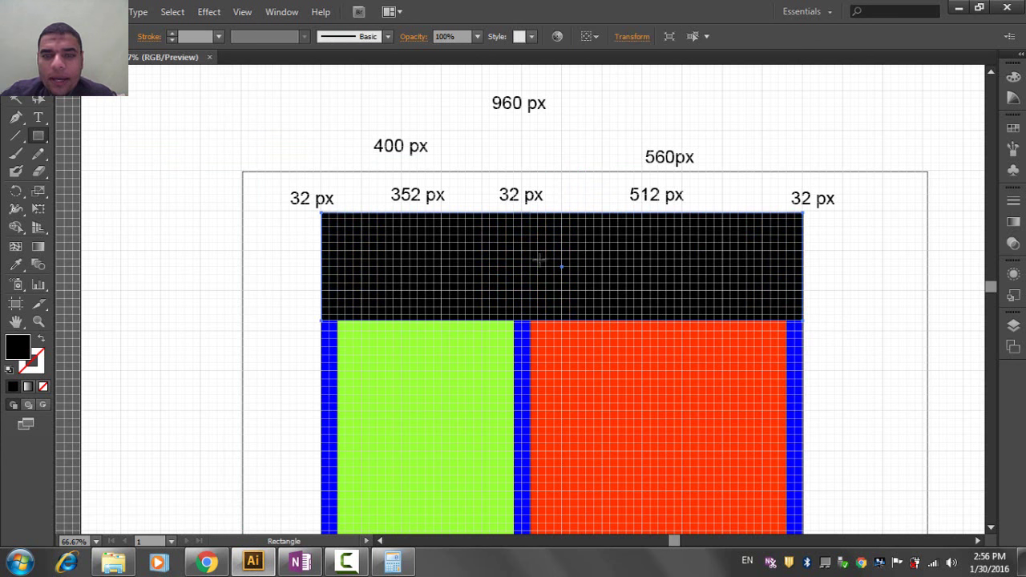
key("v")
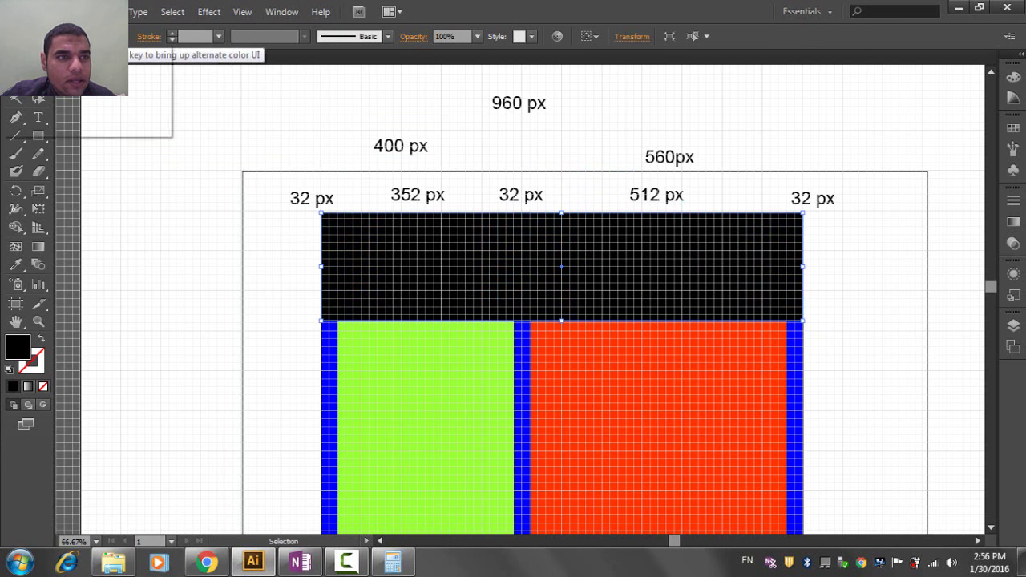
left_click(76, 36)
left_click(105, 117)
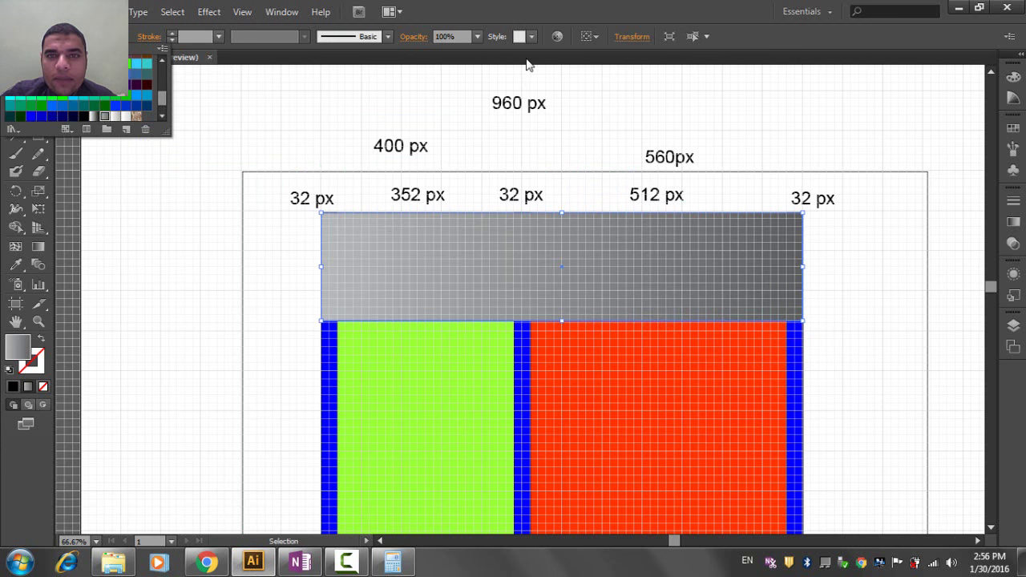
Set the grey gradient bar's width to 960 px and its height to 100 px.
left_click(631, 36)
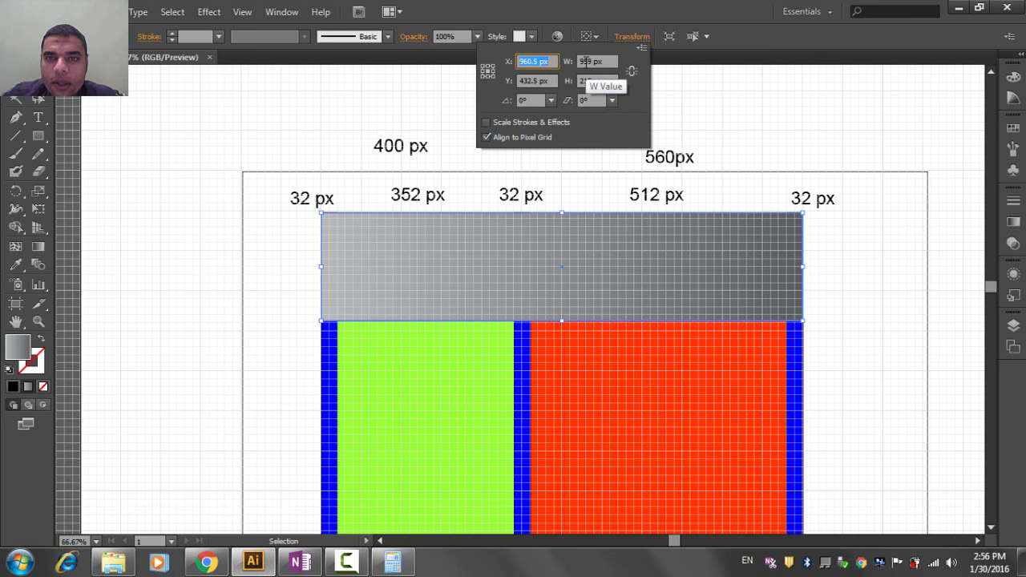
key("Escape")
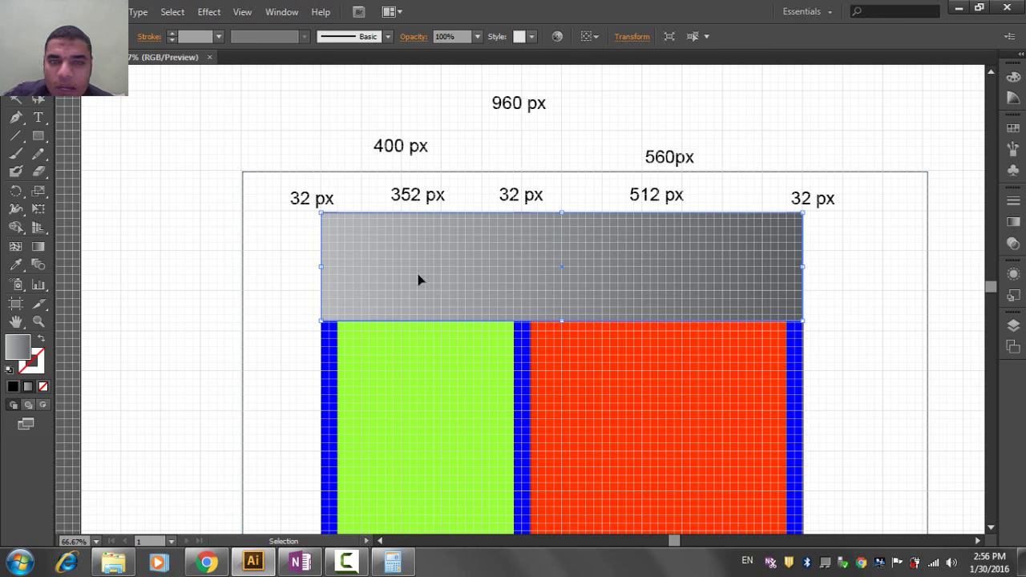
left_click(630, 40)
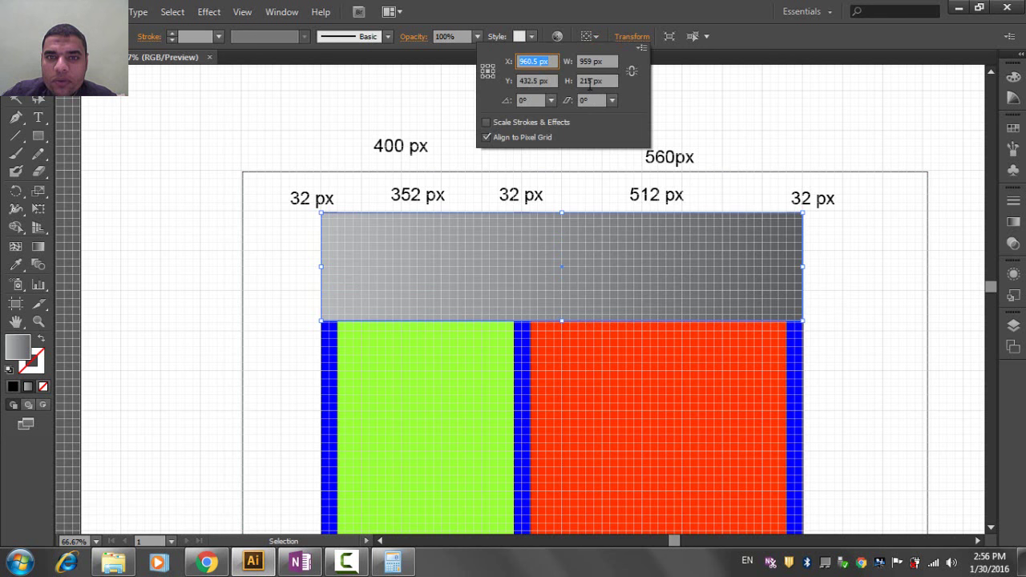
double_click(587, 62)
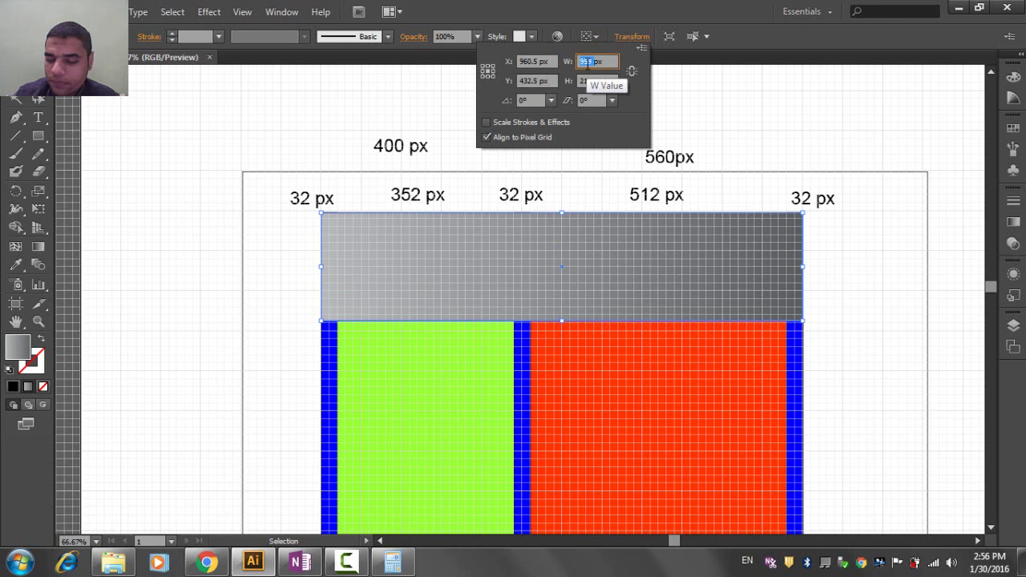
type("960")
key("Return")
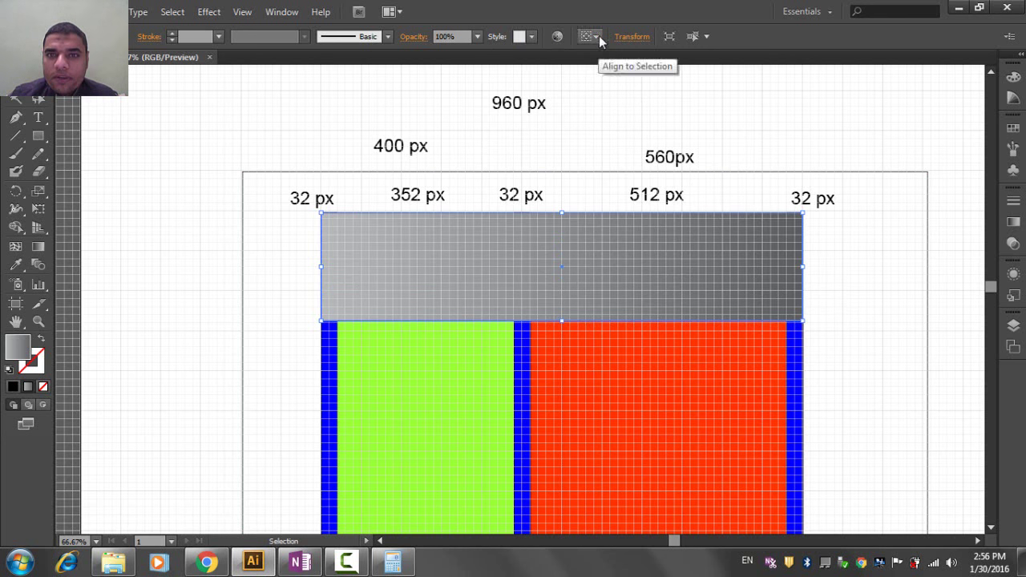
left_click(632, 36)
double_click(586, 80)
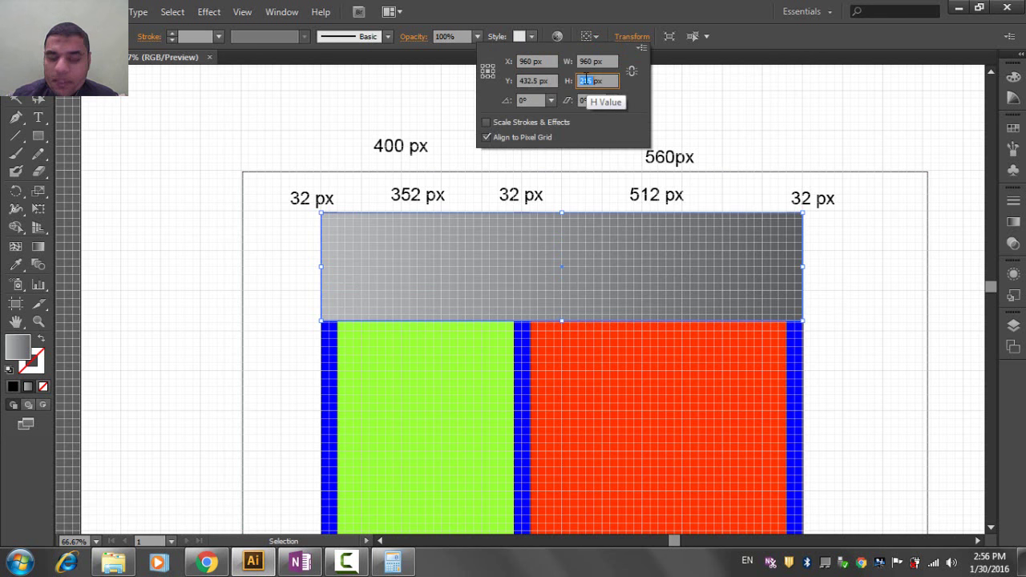
key("Return")
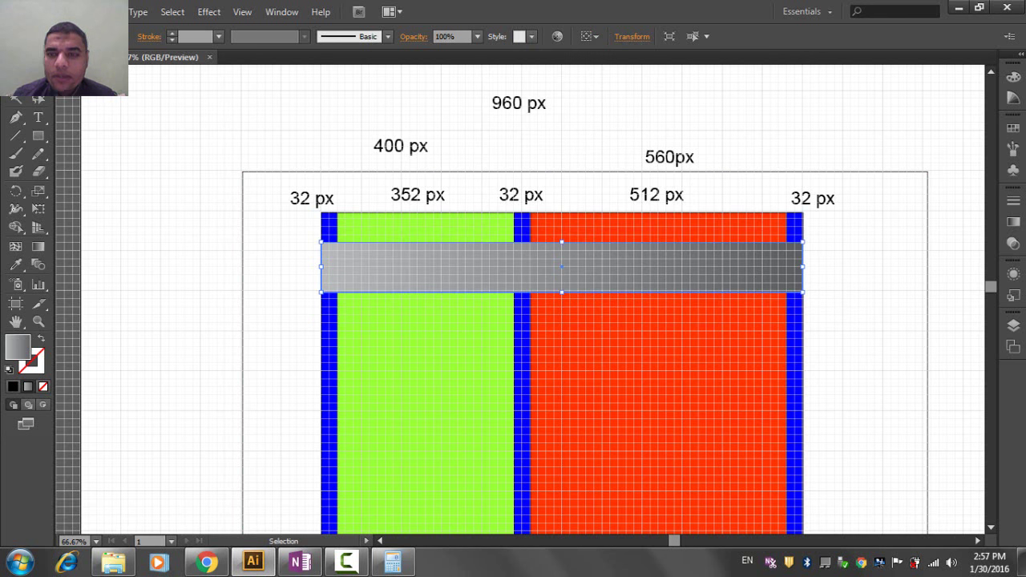
Move the grey bar up flush with the top edge of the columns and deselect it.
left_click(601, 270, "shift")
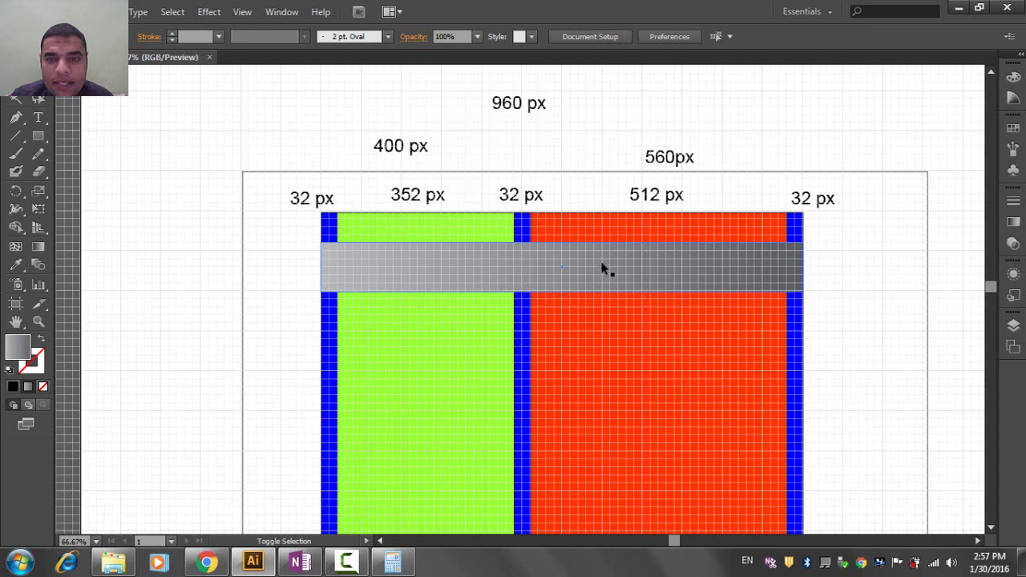
left_click_drag(611, 268, 611, 234)
left_click(761, 114)
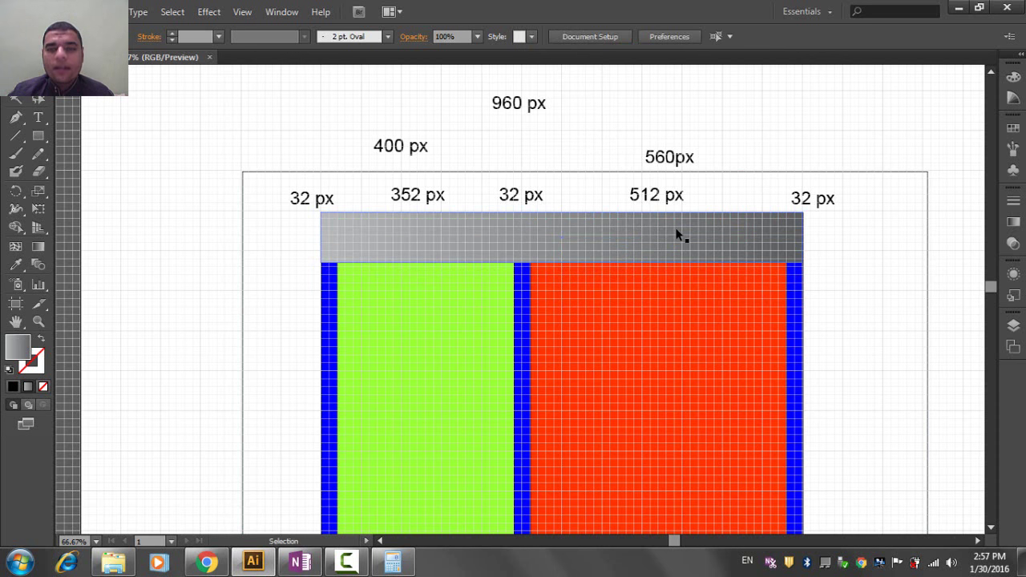
Duplicate the grey header bar and place the copy at the bottom end of the columns as a footer.
scroll(678, 234, "down", 5)
scroll(670, 248, "up", 3)
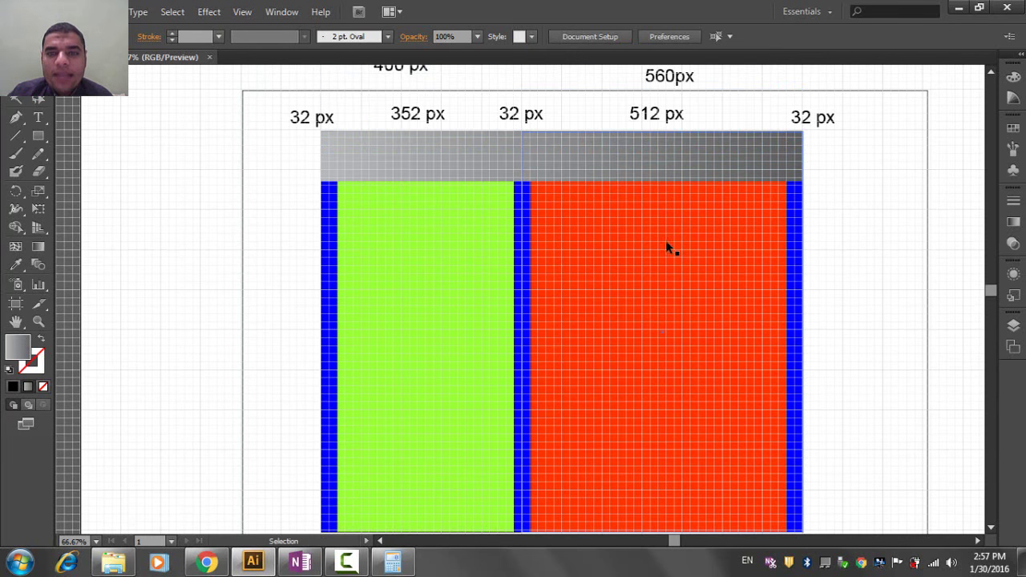
left_click(670, 175)
key("a")
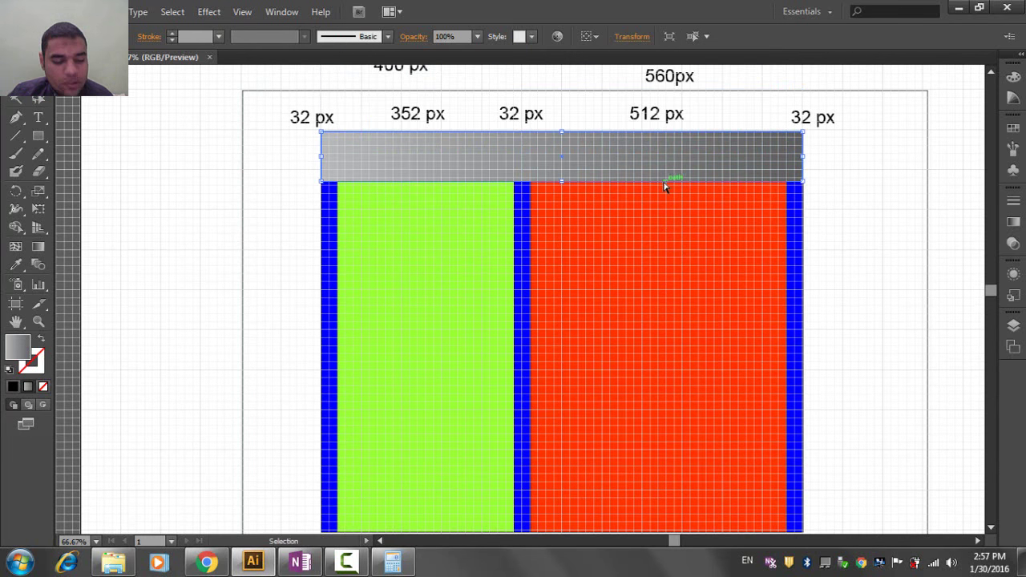
left_click_drag(662, 190, 648, 375)
scroll(648, 381, "down", 3)
scroll(647, 377, "down", 1)
left_click_drag(666, 255, 683, 381)
Set the footer bar's height to 50 px and move it down flush with the columns' bottom edge.
left_click(641, 37)
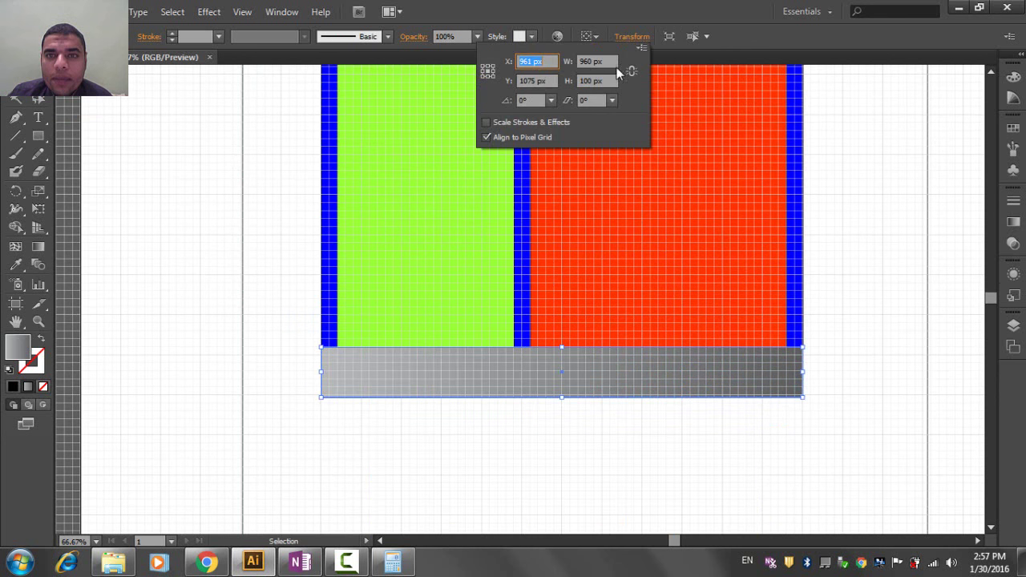
double_click(591, 81)
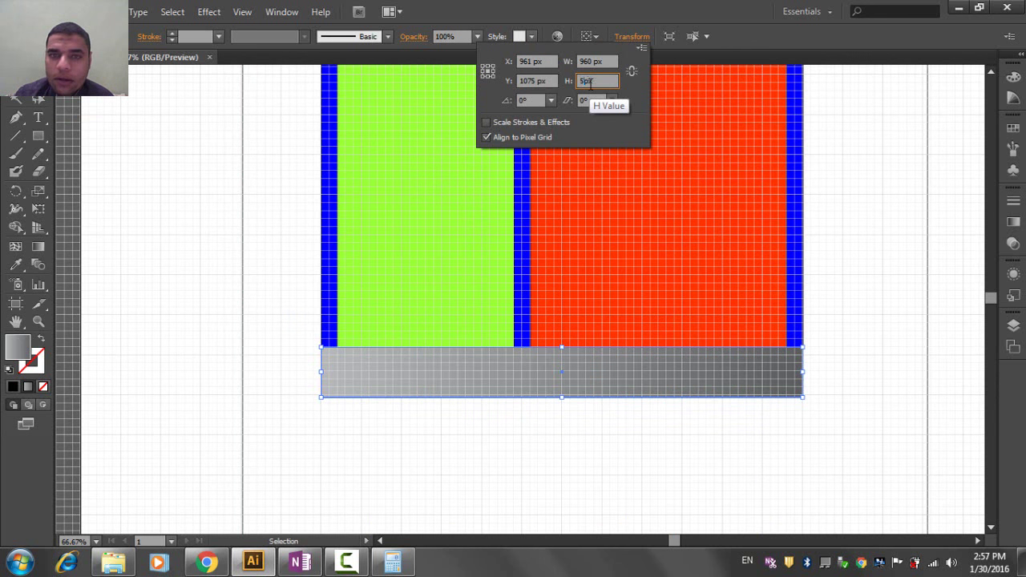
type("50")
key("Return")
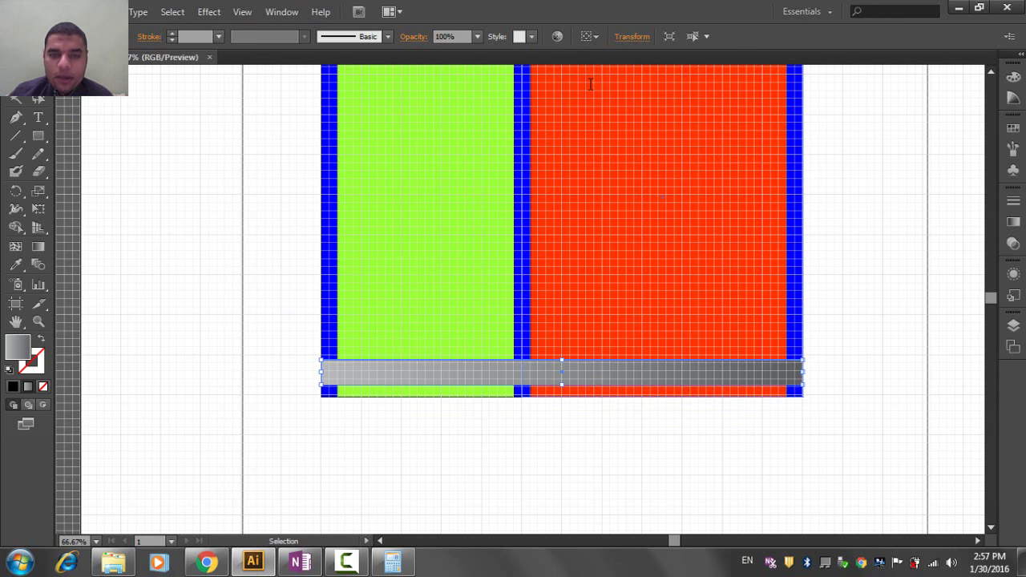
left_click_drag(647, 366, 653, 413)
scroll(825, 316, "up", 3)
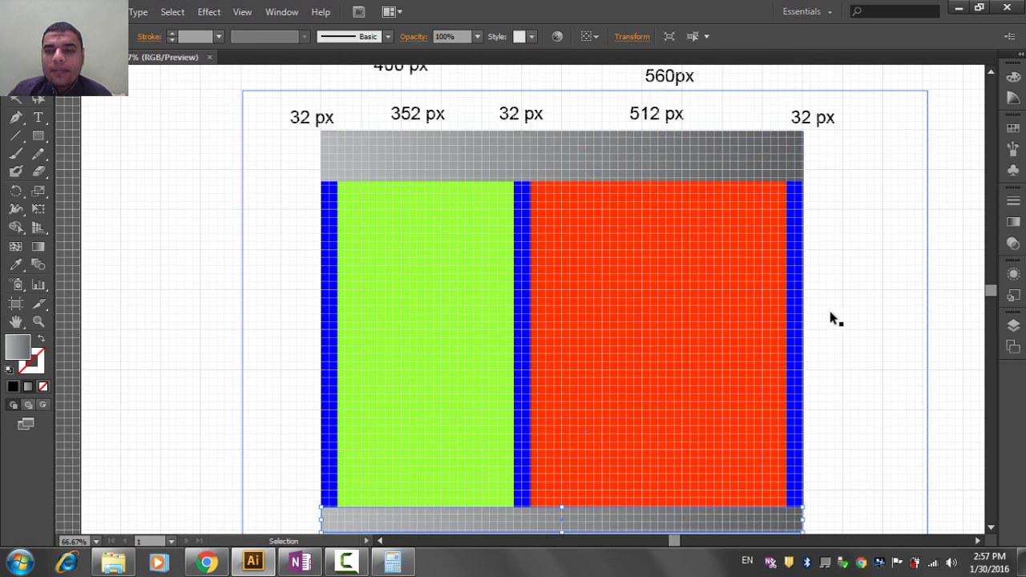
left_click(594, 338)
scroll(584, 319, "up", 1)
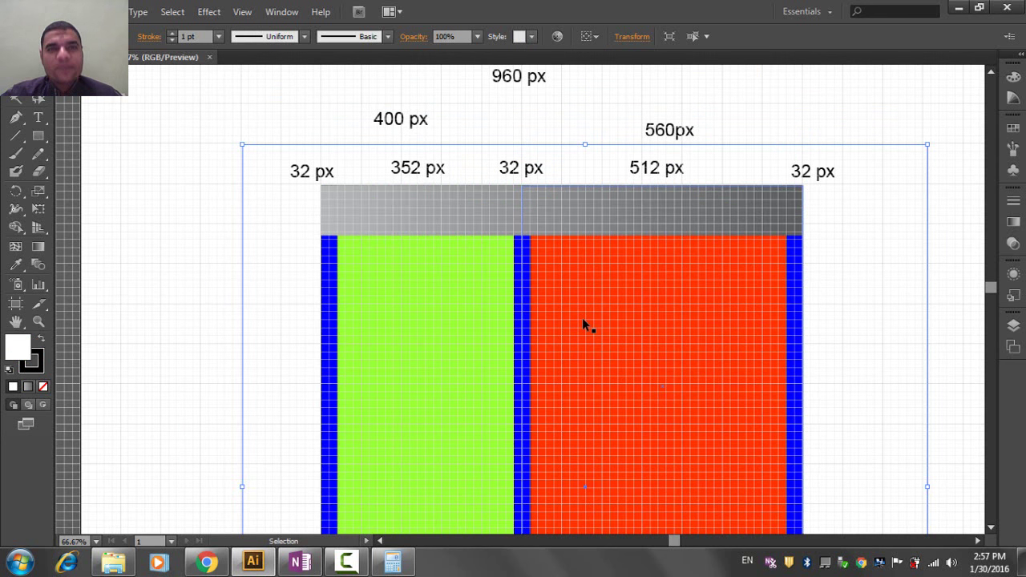
left_click(346, 561)
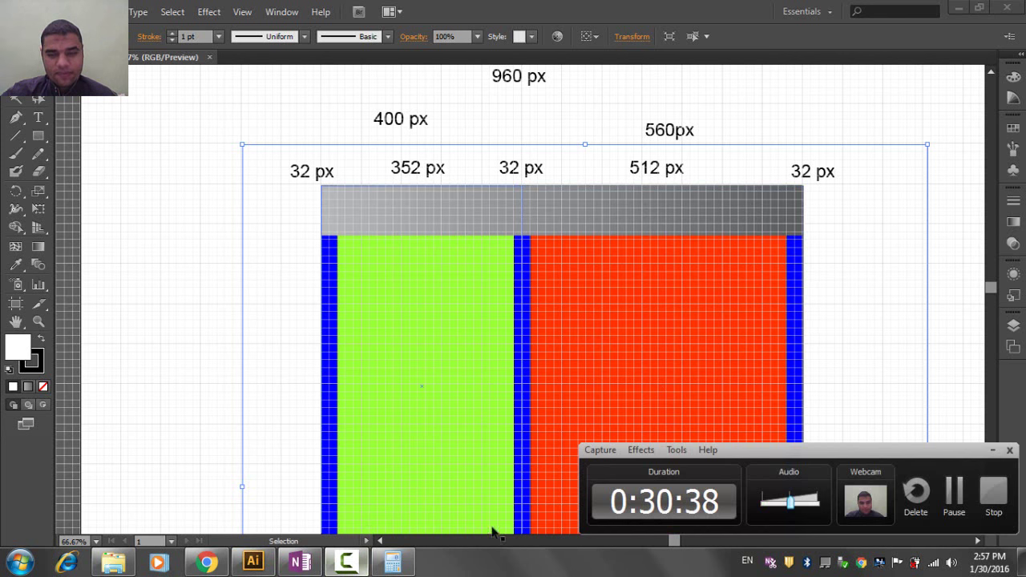